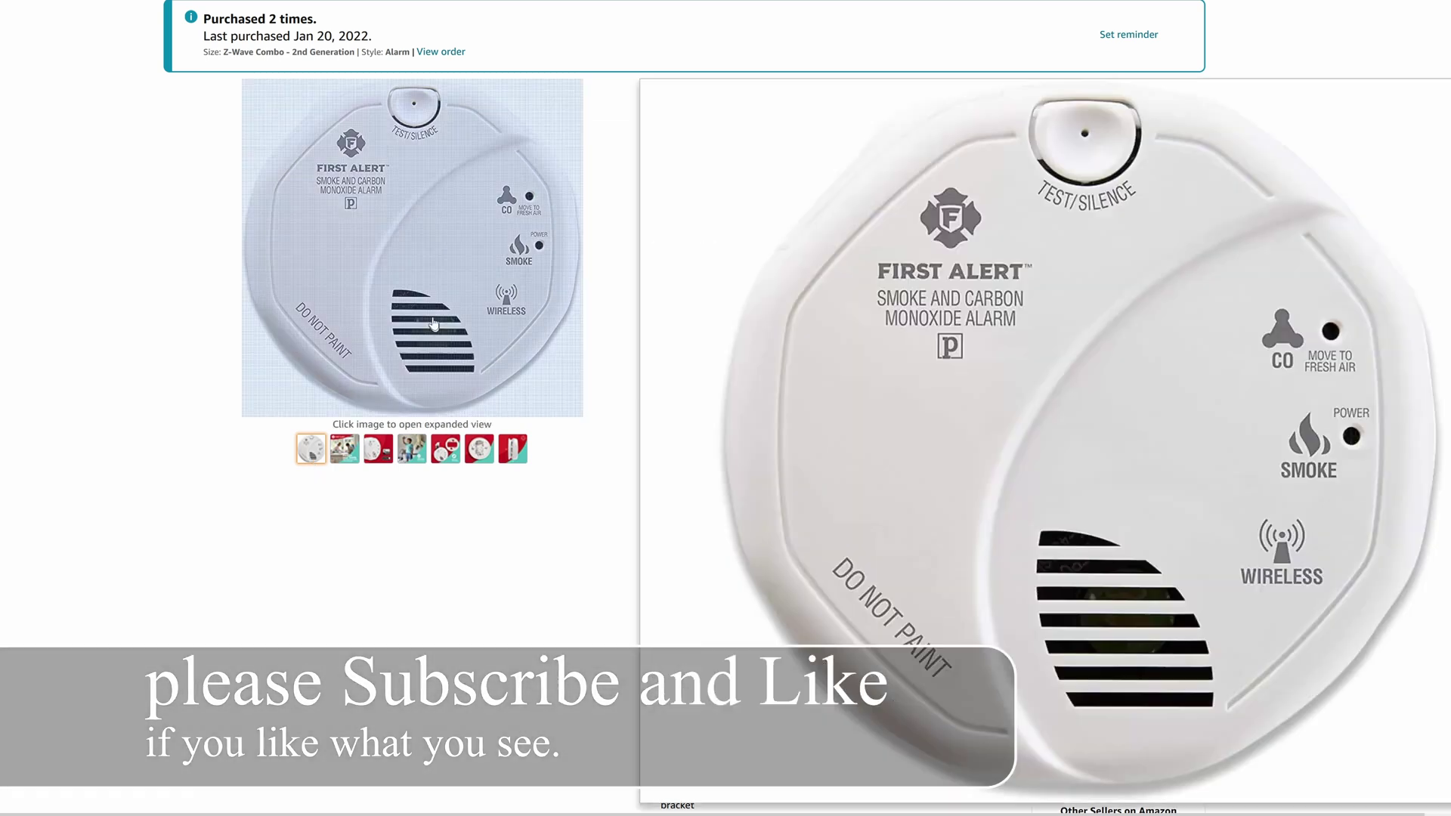
Show the enlarged preview of the First Alert Z-Wave smoke and CO alarm product image on Amazon.
mouse_move(463, 324)
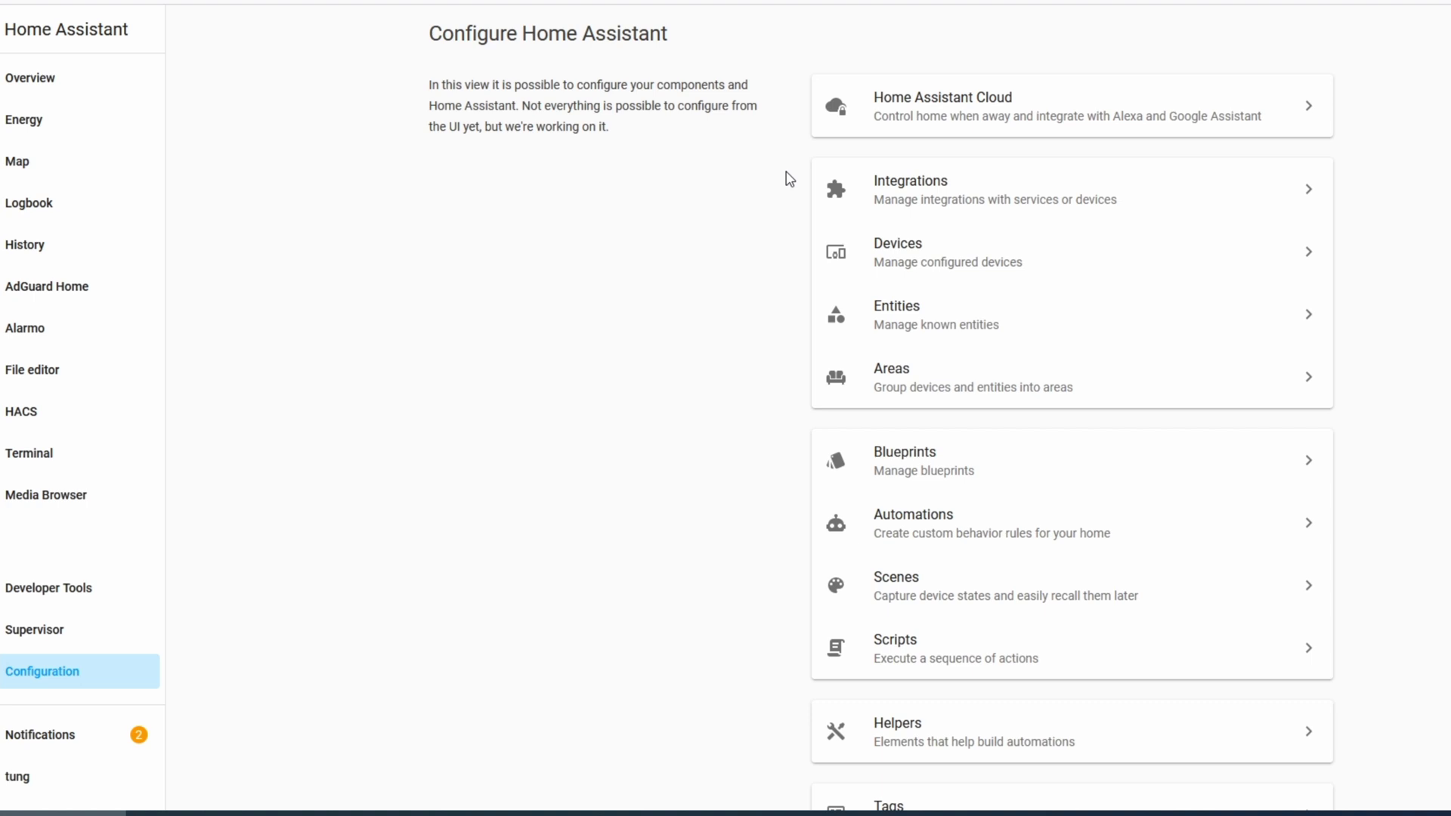
Start adding a Z-Wave device from Integrations and reveal the advanced inclusion security options.
click(930, 201)
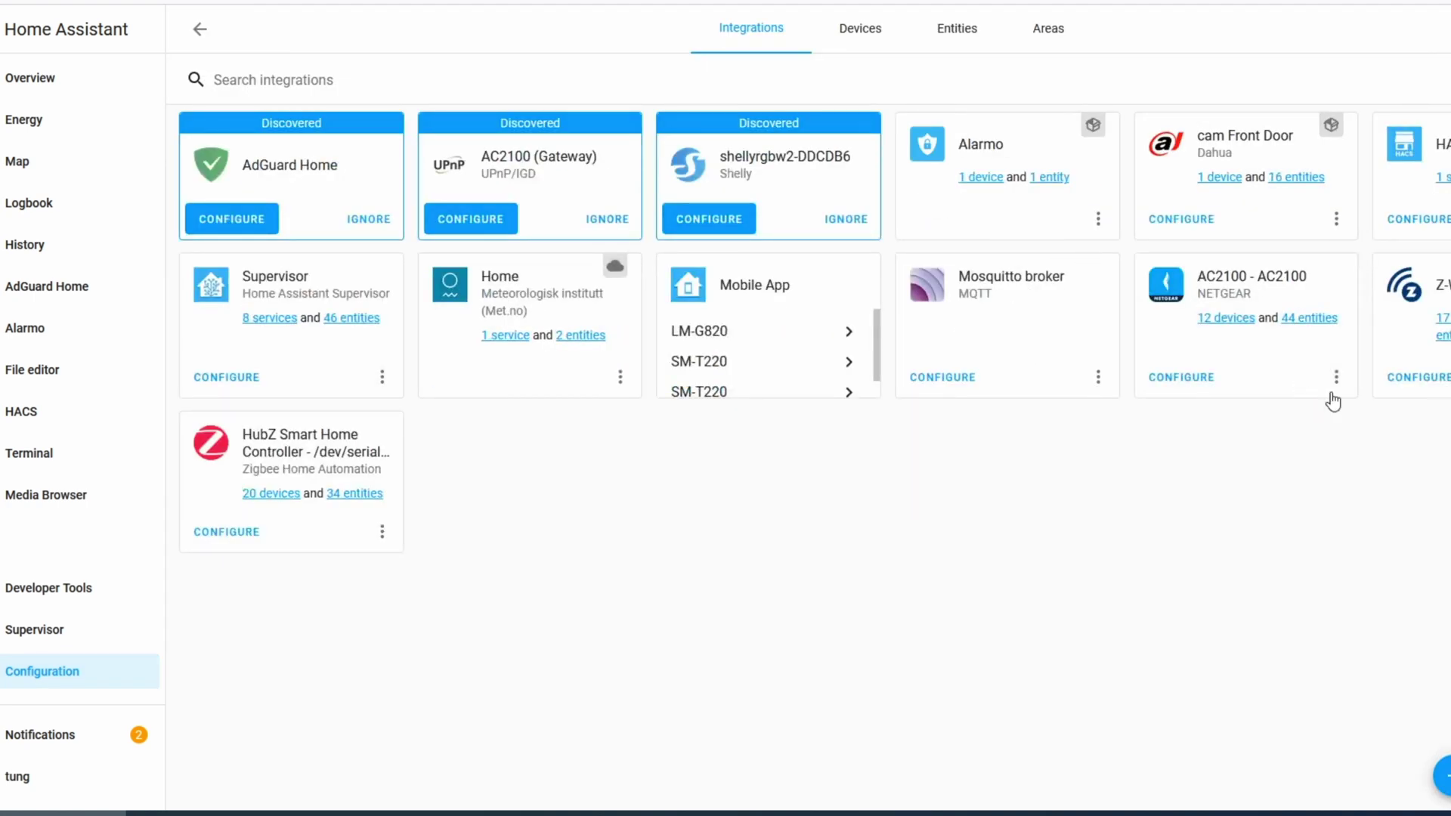
click(1419, 378)
click(1016, 310)
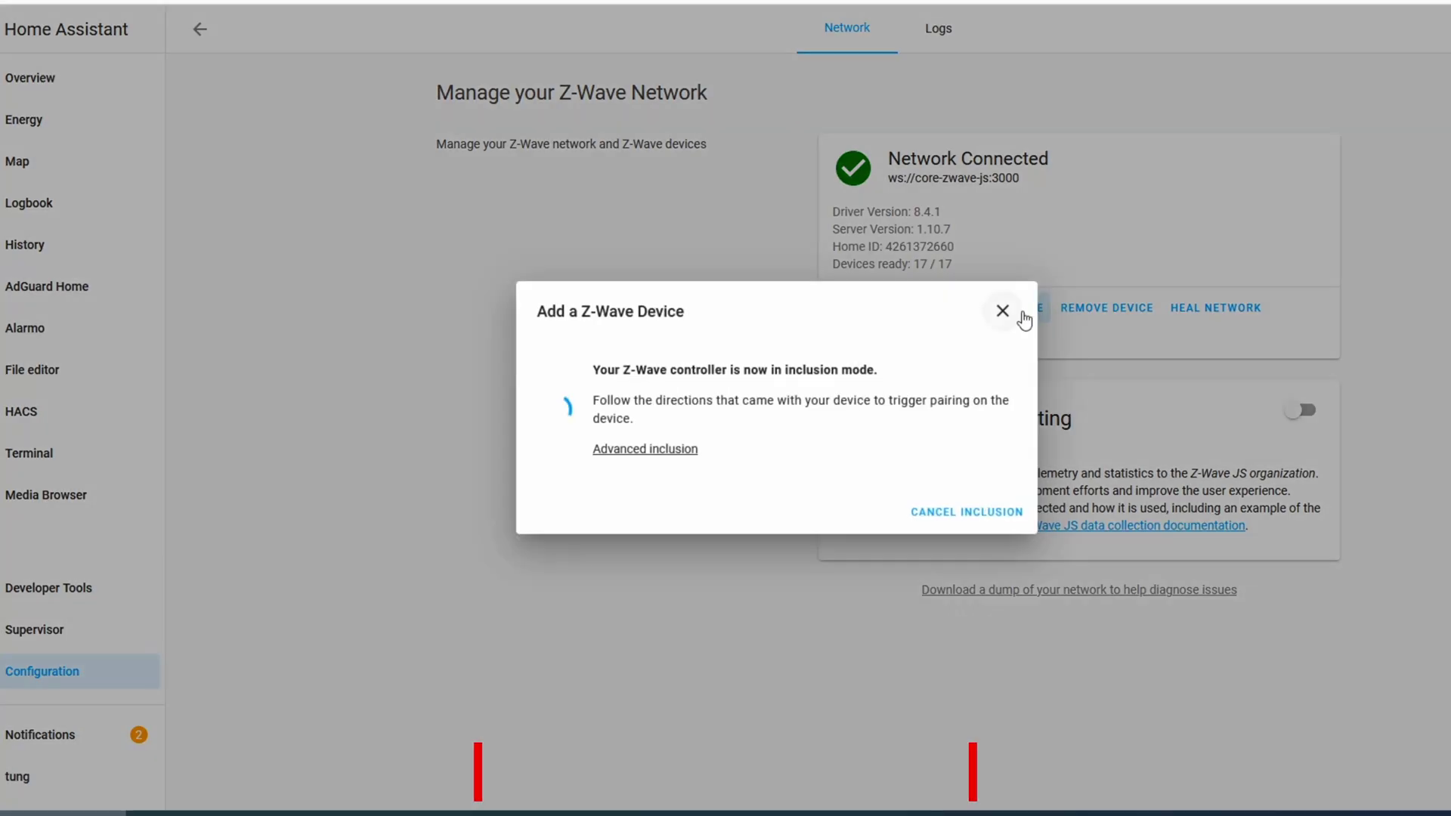
click(684, 451)
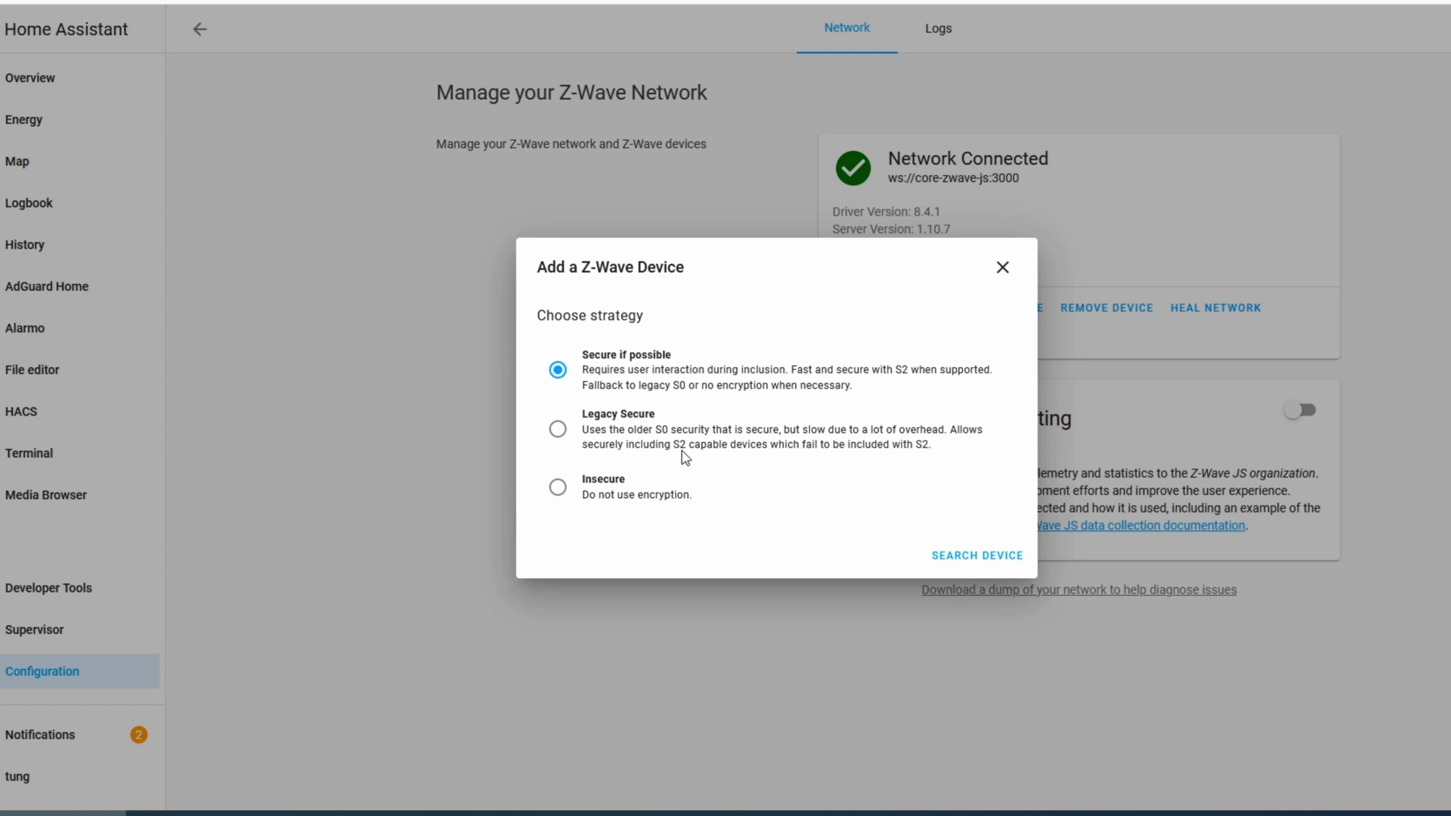
Pair the First Alert ZCOMBO alarm with Legacy Secure inclusion as 'smoke 2f bedfront', then open File editor.
click(559, 435)
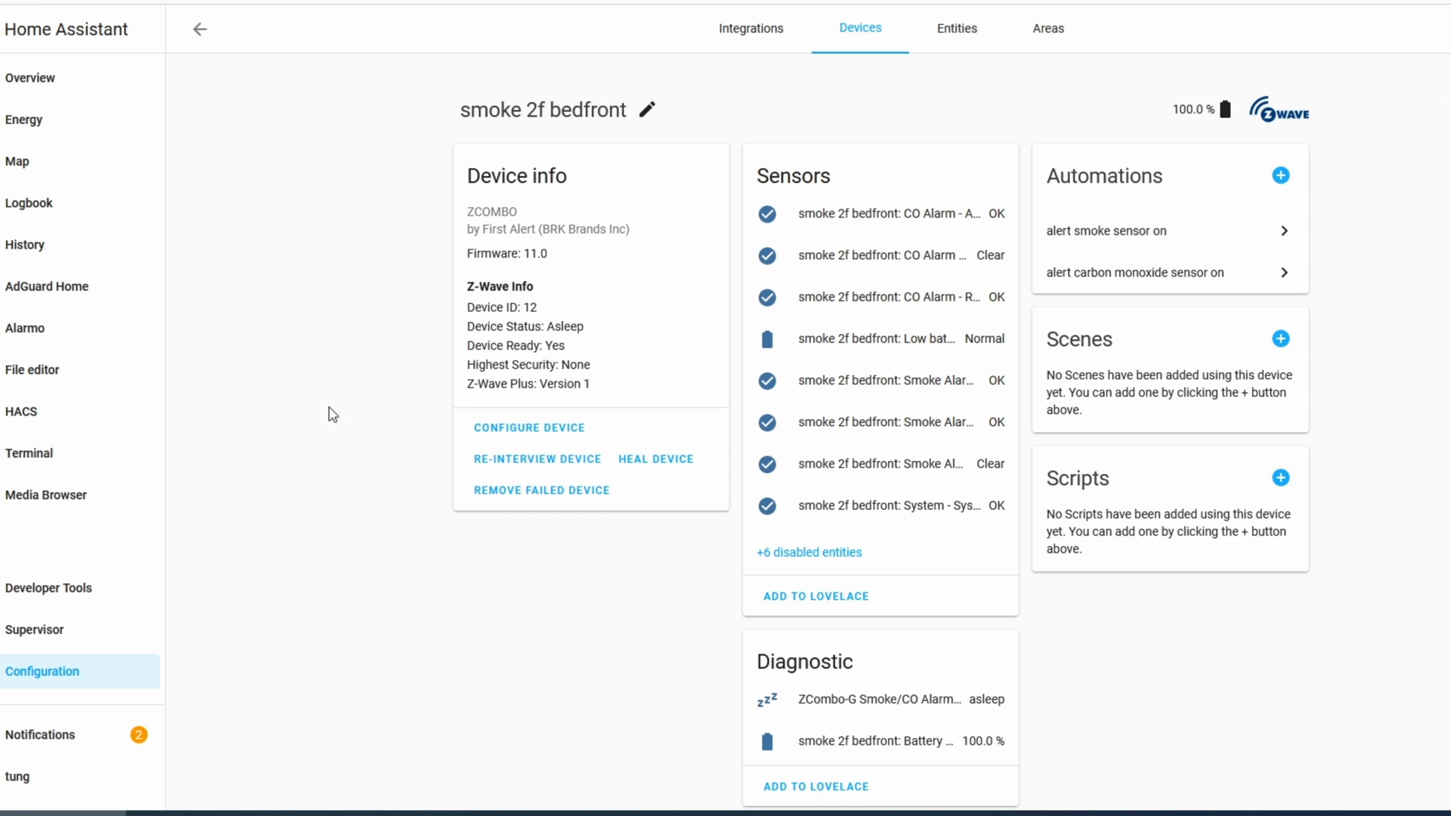
click(42, 375)
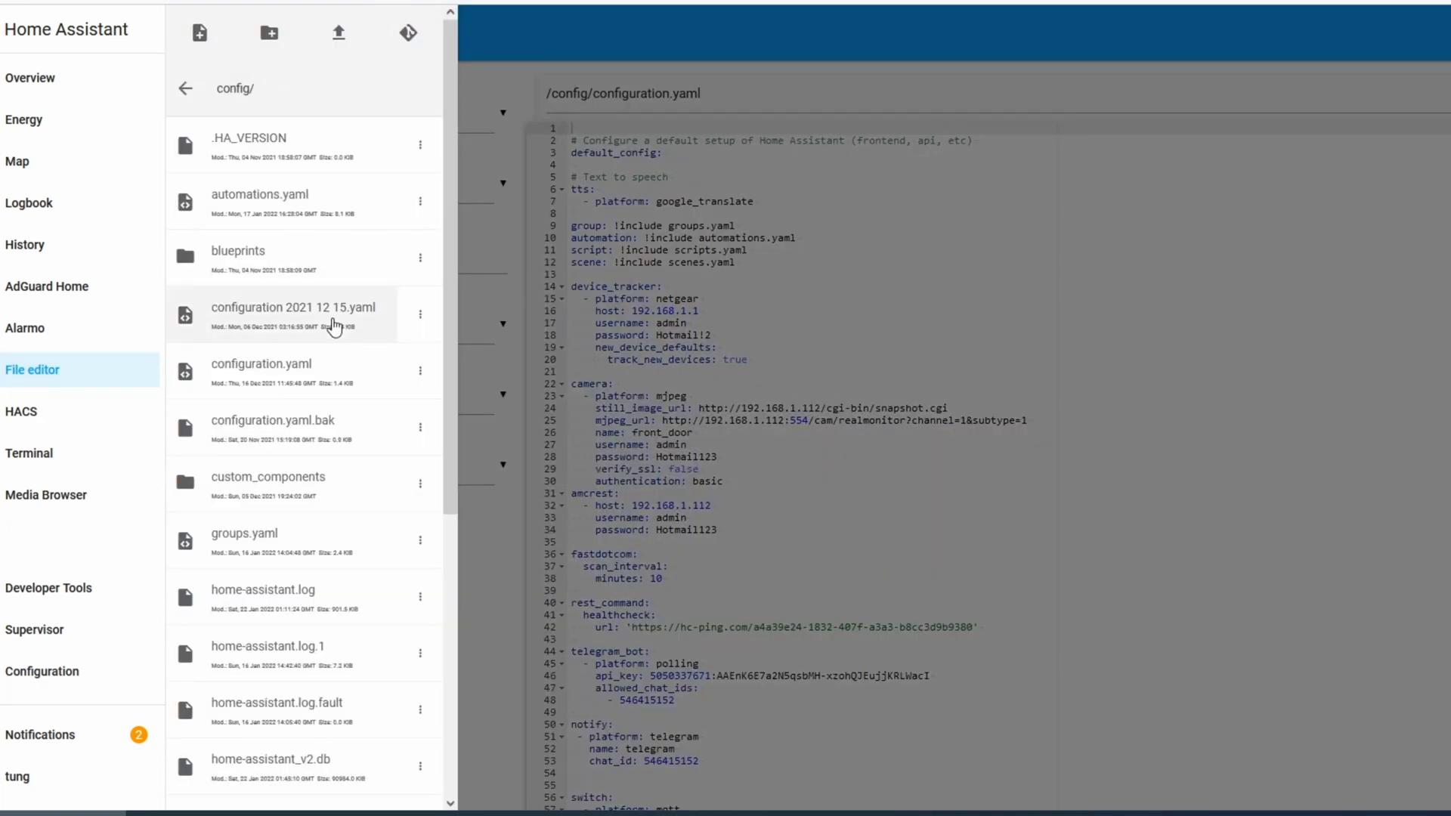
Open groups.yaml and highlight the smoke_sensors and carbon_mono_sensors groups listing the smoke_2f_bedfront entities.
click(285, 541)
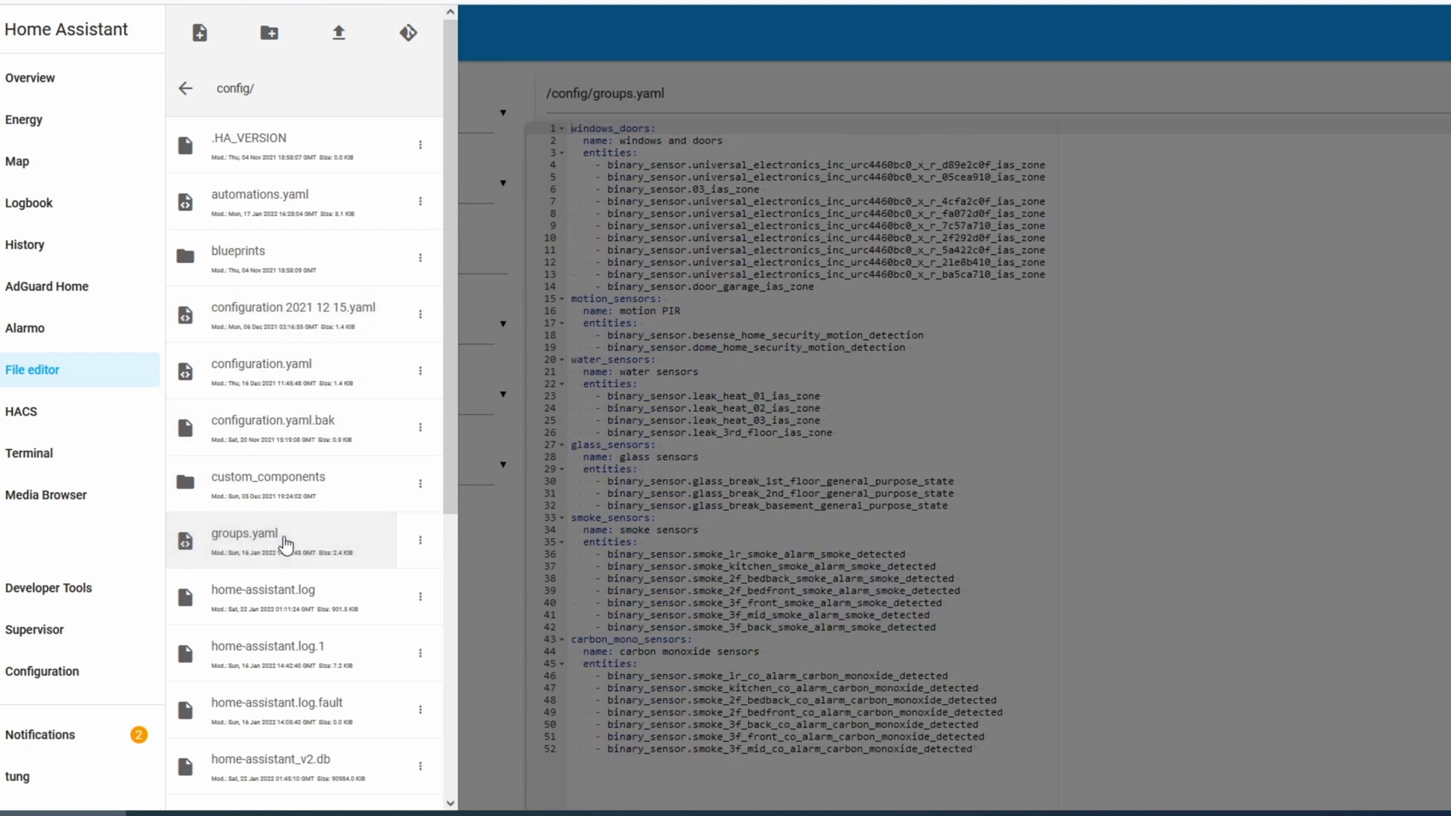
click(1009, 524)
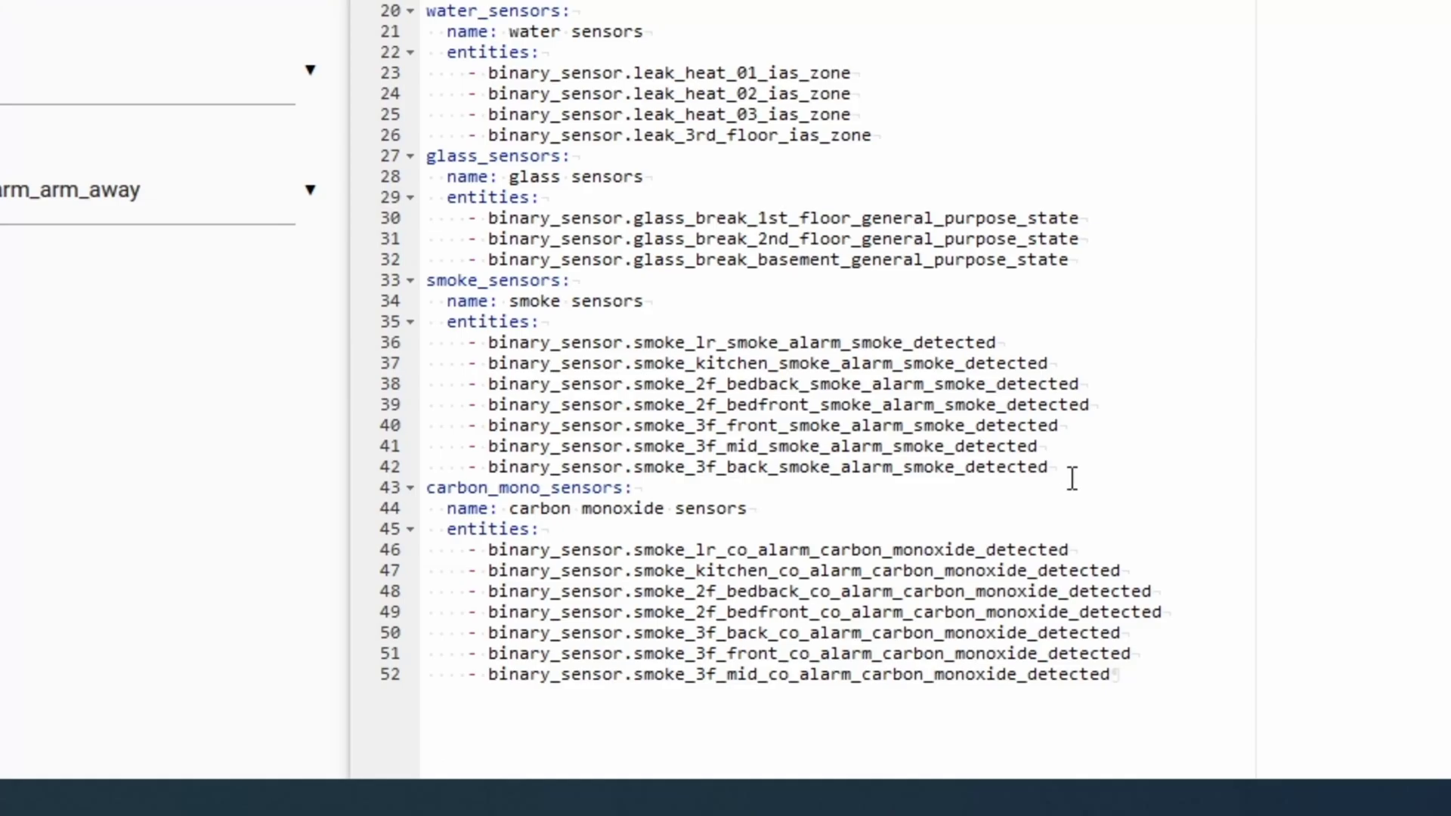
drag(1071, 477, 397, 281)
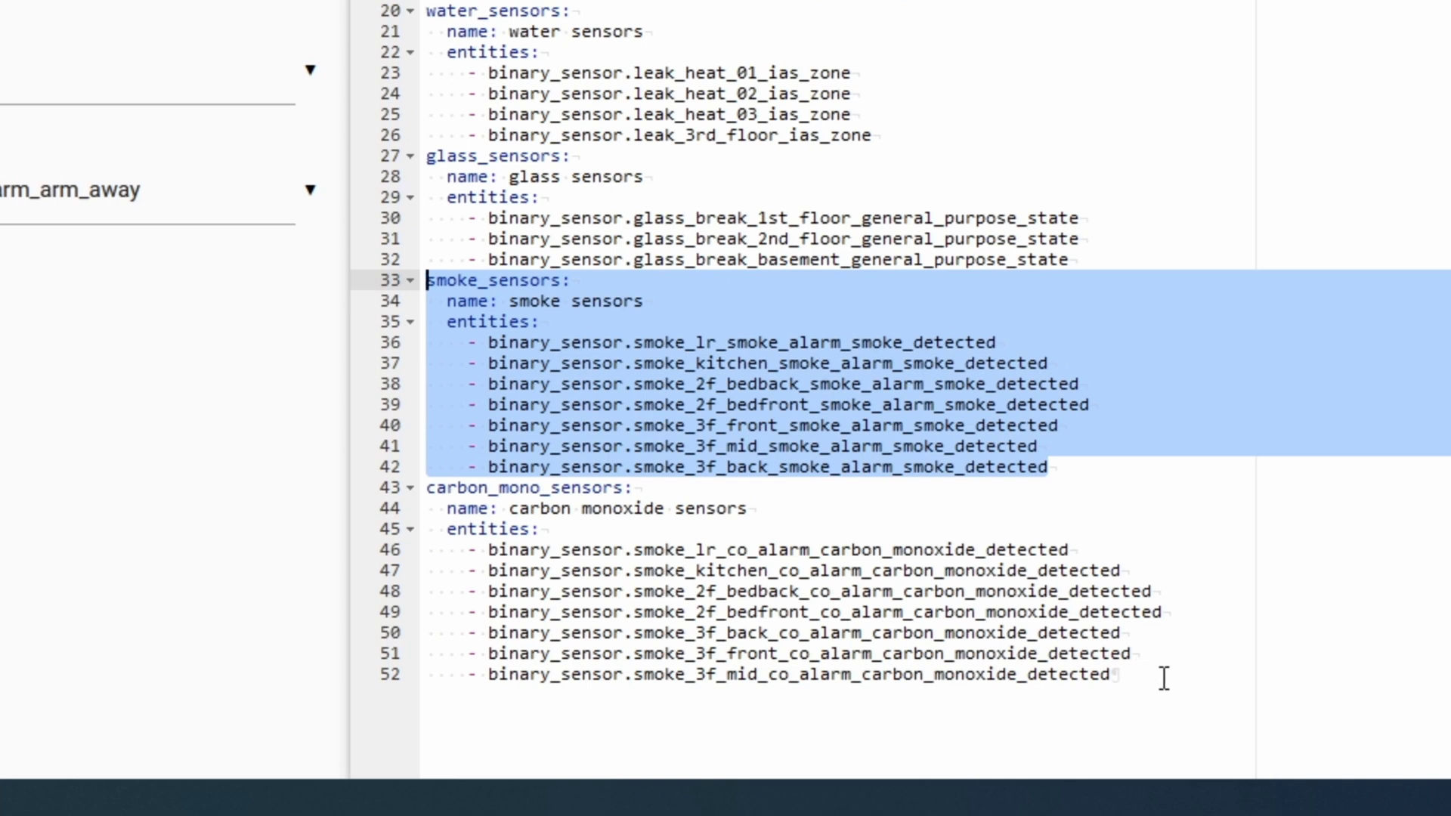
drag(1163, 677, 338, 497)
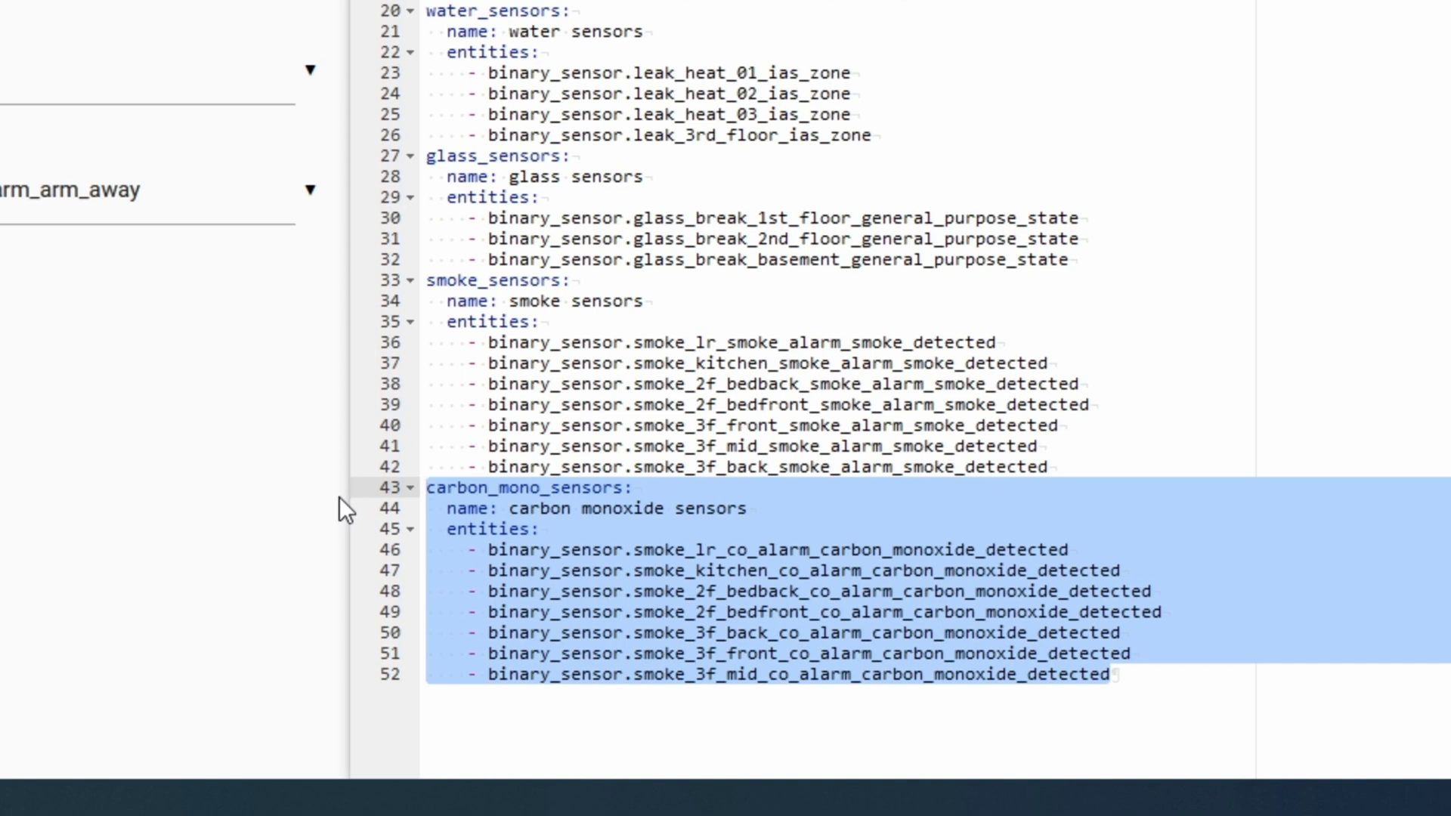
click(727, 384)
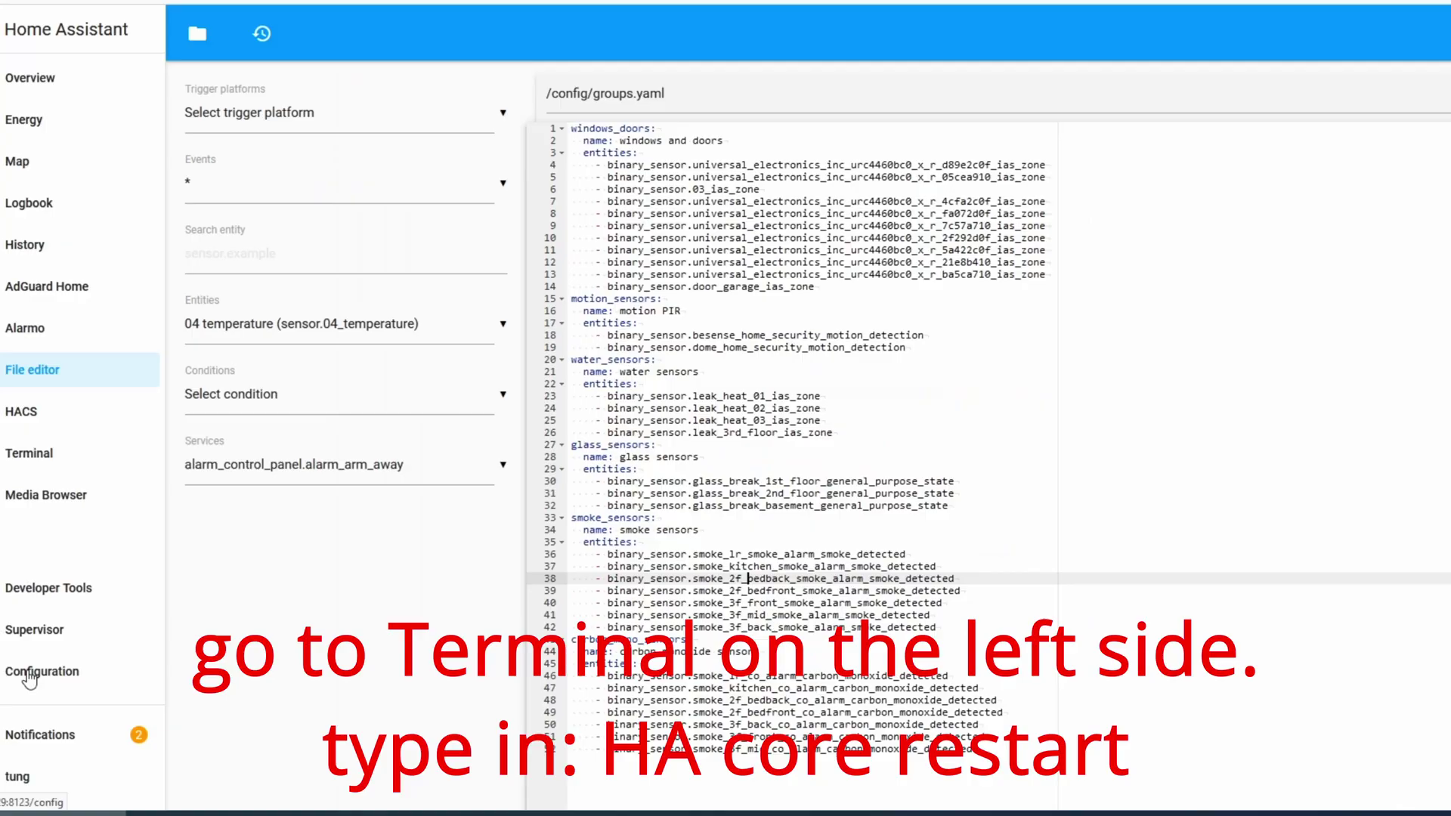
Search automations for 'smoke', open 'alert smoke sensor on' and scroll down to its actions.
click(30, 675)
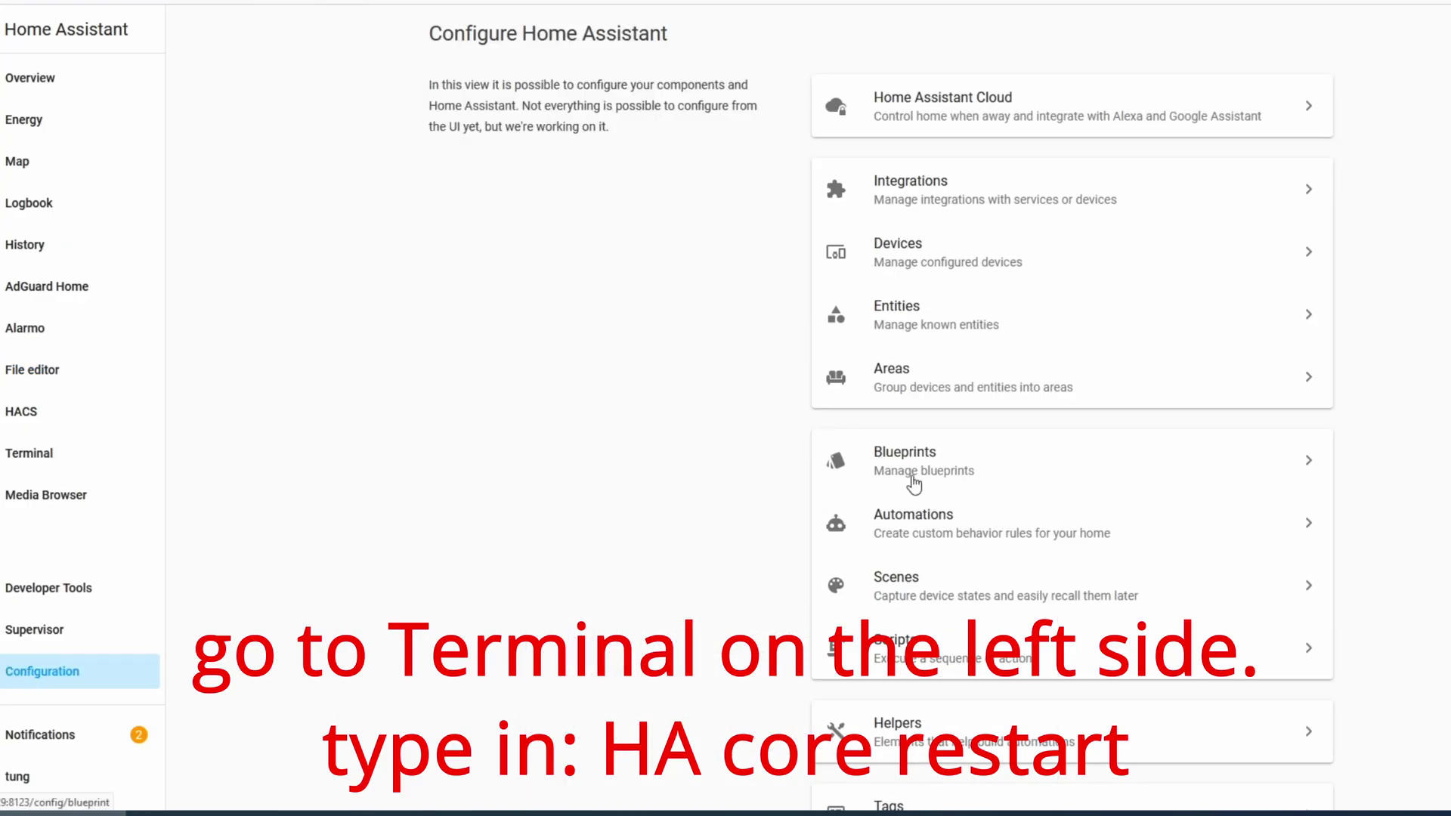
click(936, 527)
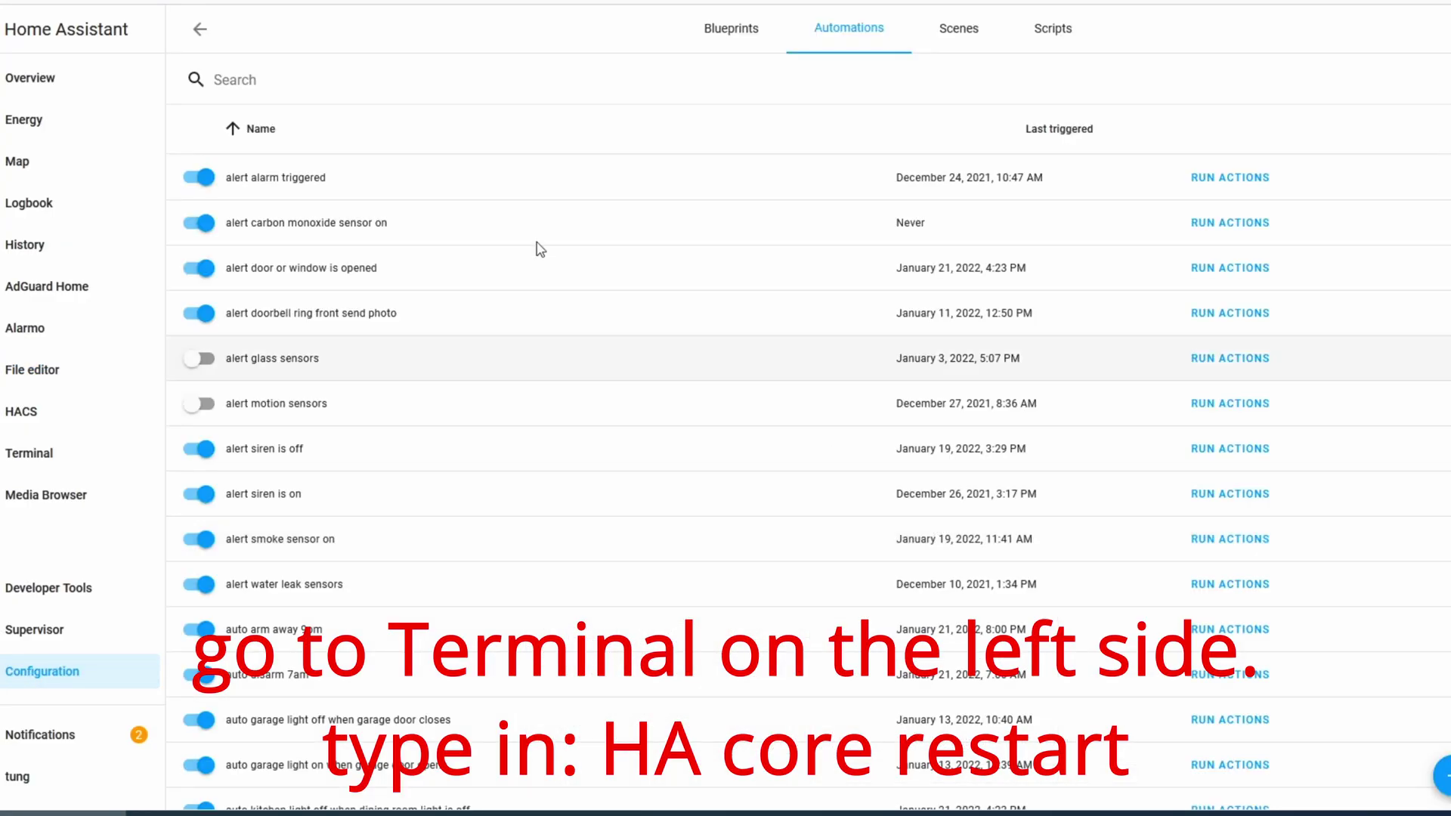
click(404, 96)
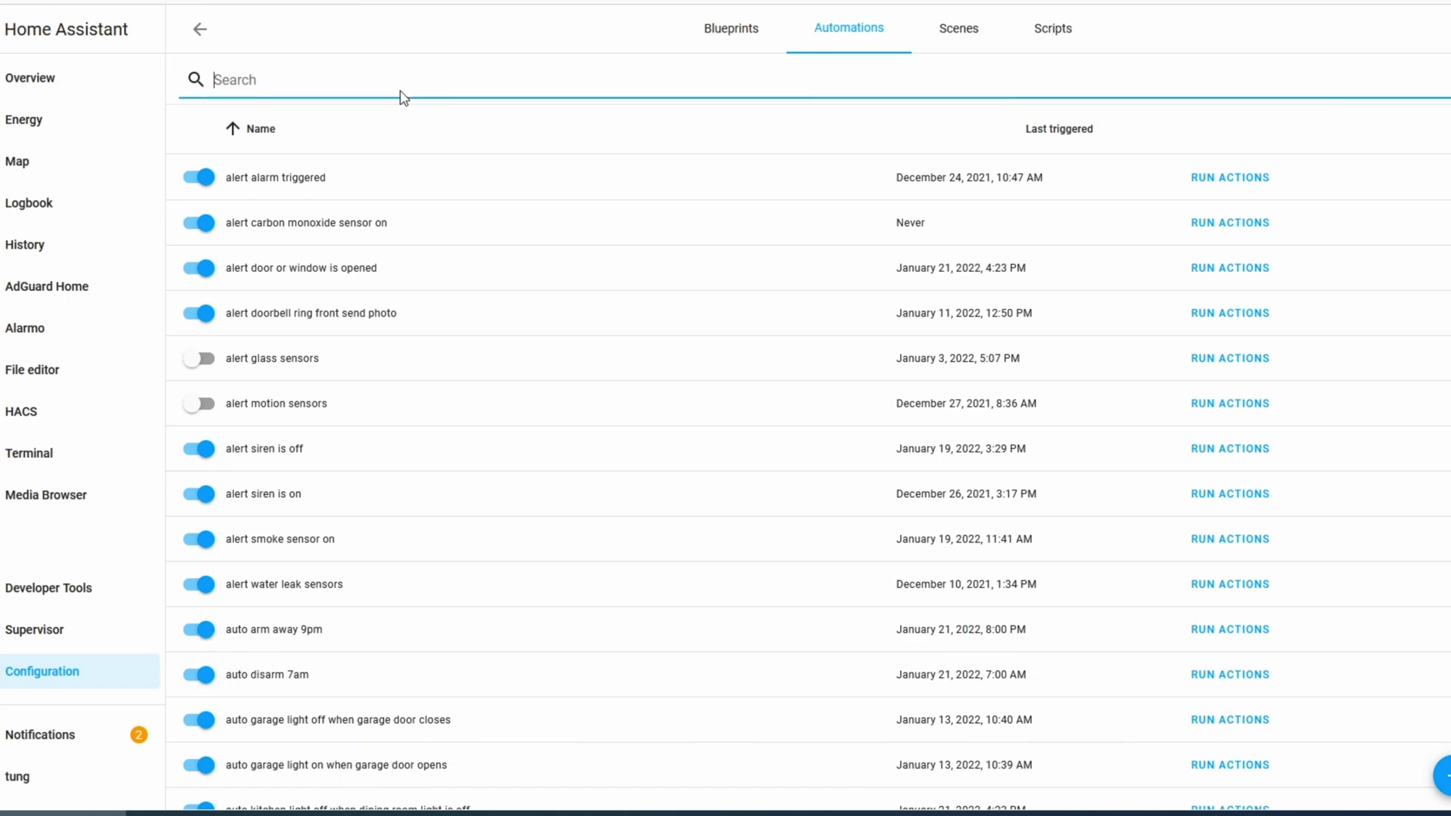
text(smoke)
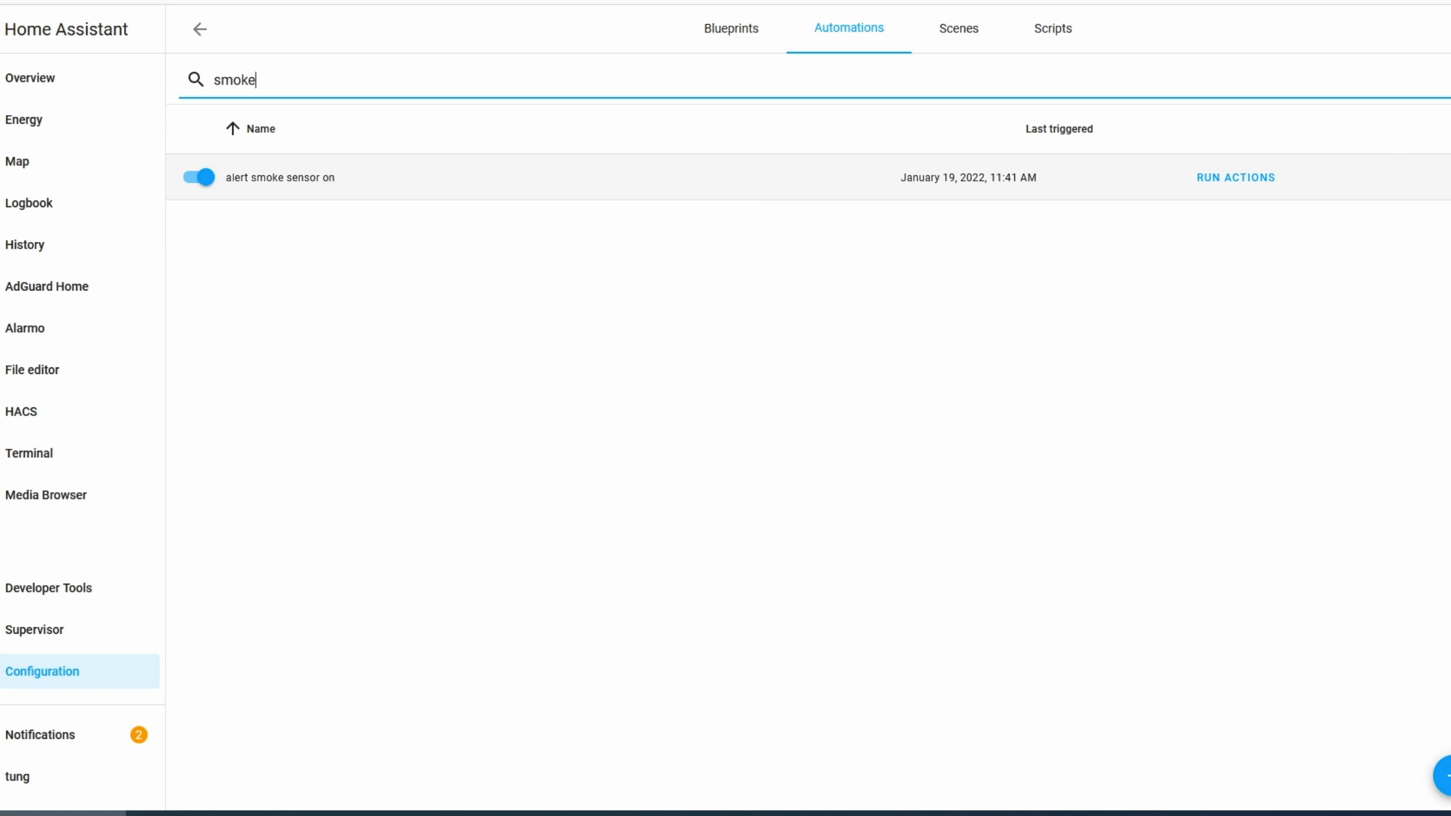
click(416, 176)
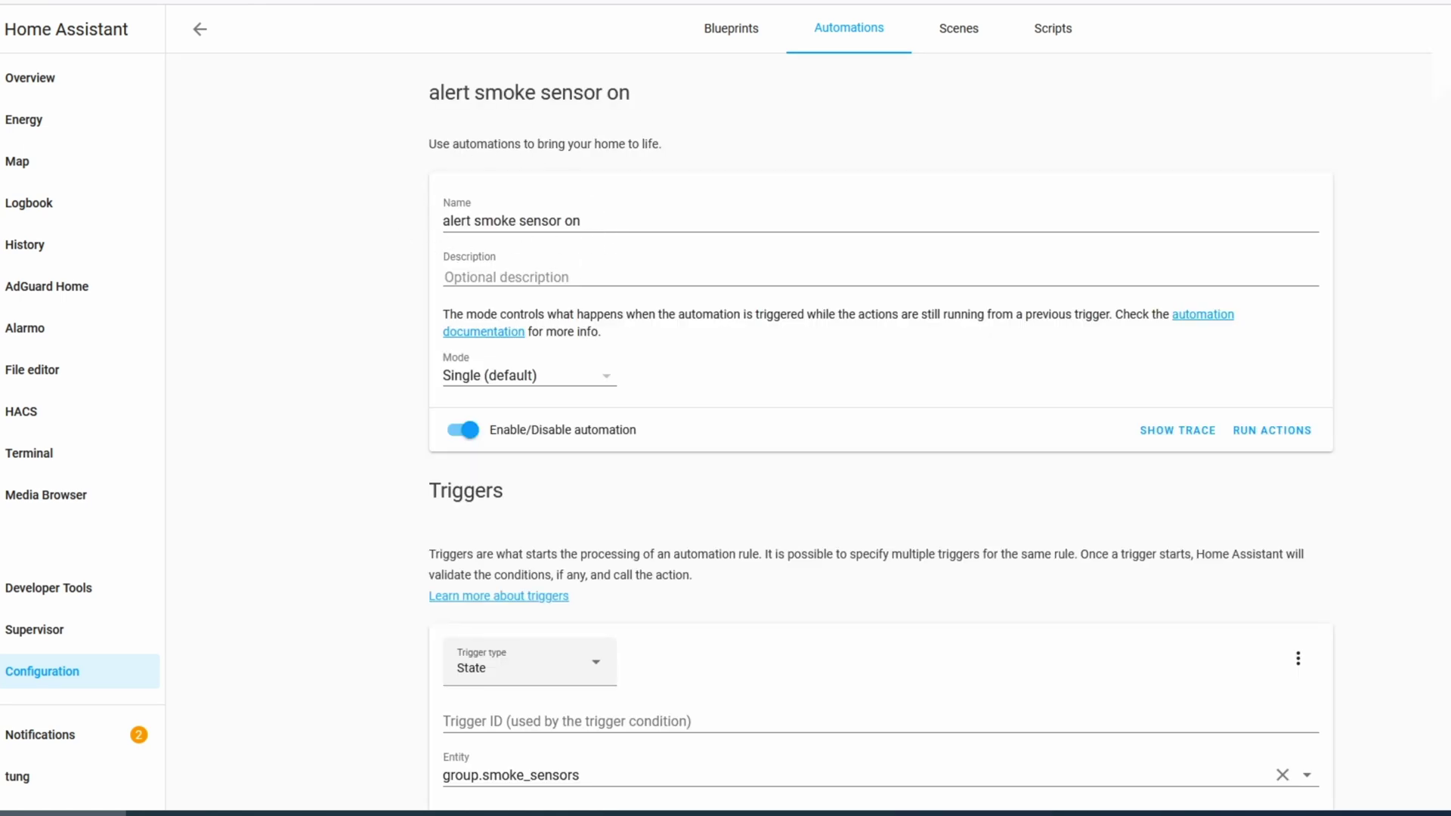
scroll(881, 428, down, 3)
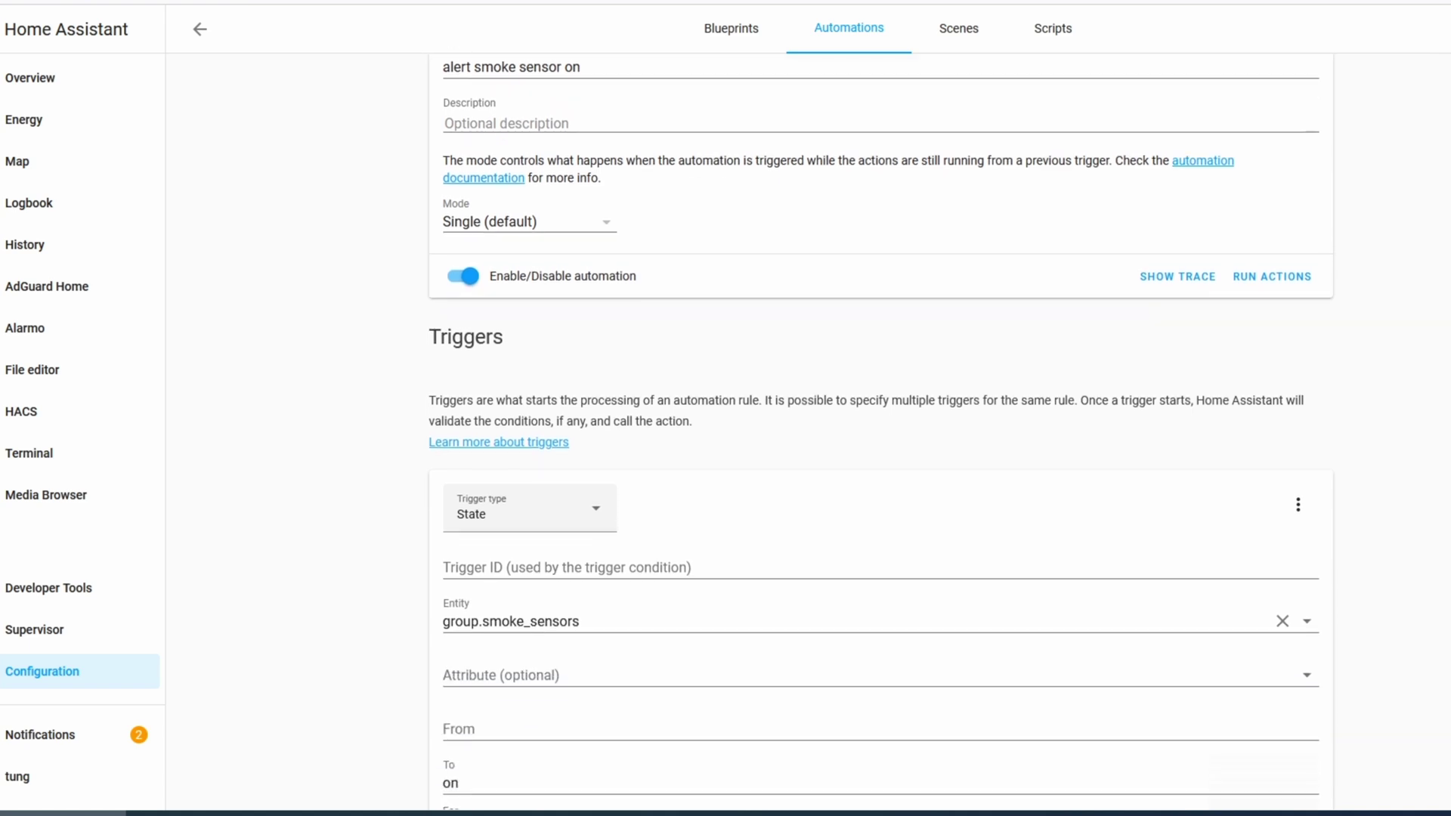
scroll(423, 132, down, 2)
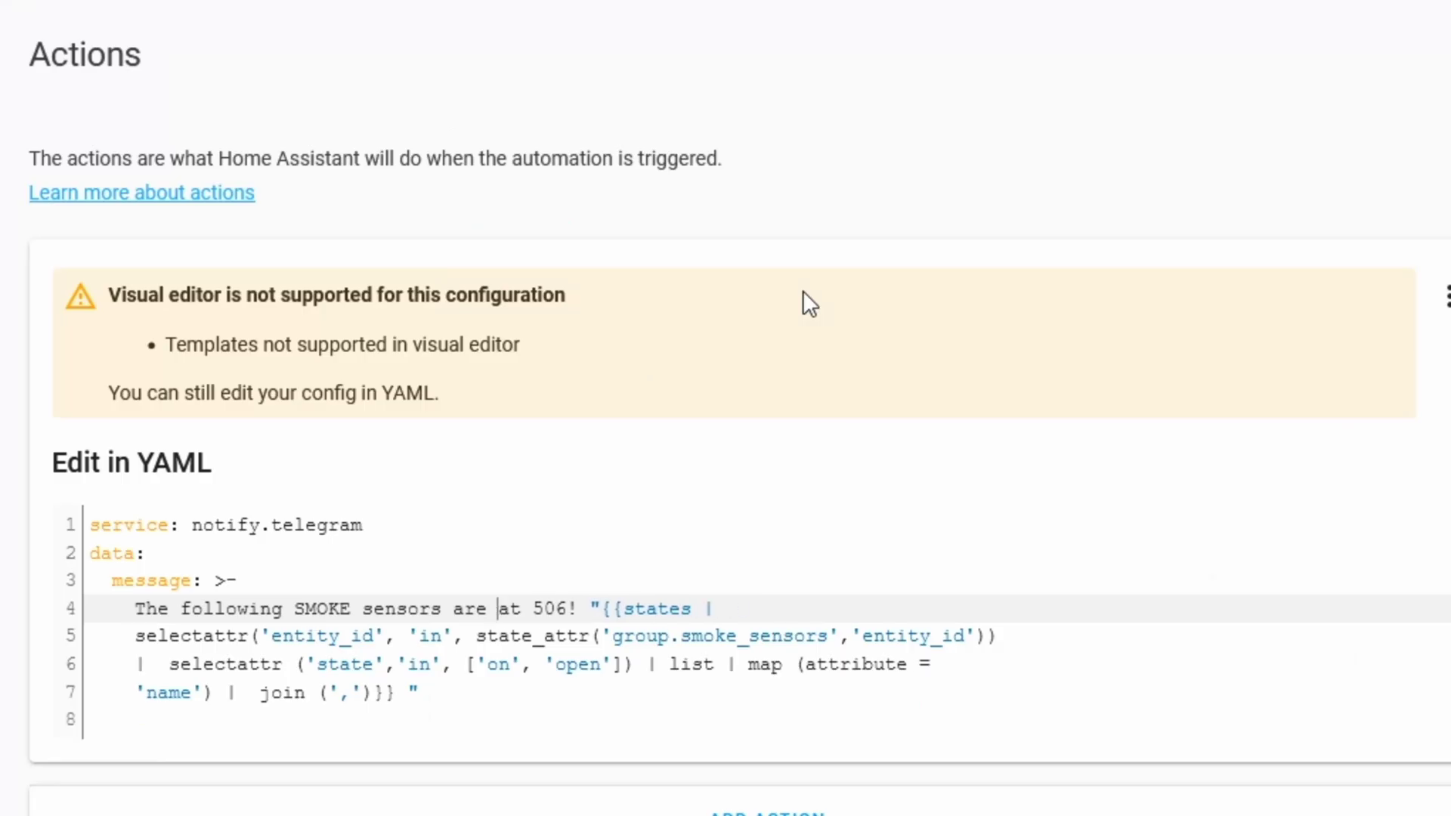
Change the message to 'The following SMOKE sensors are ON at 506!' and select the group.smoke_sensors reference.
key(Delete)
key(Delete)
key(Delete)
key(Delete)
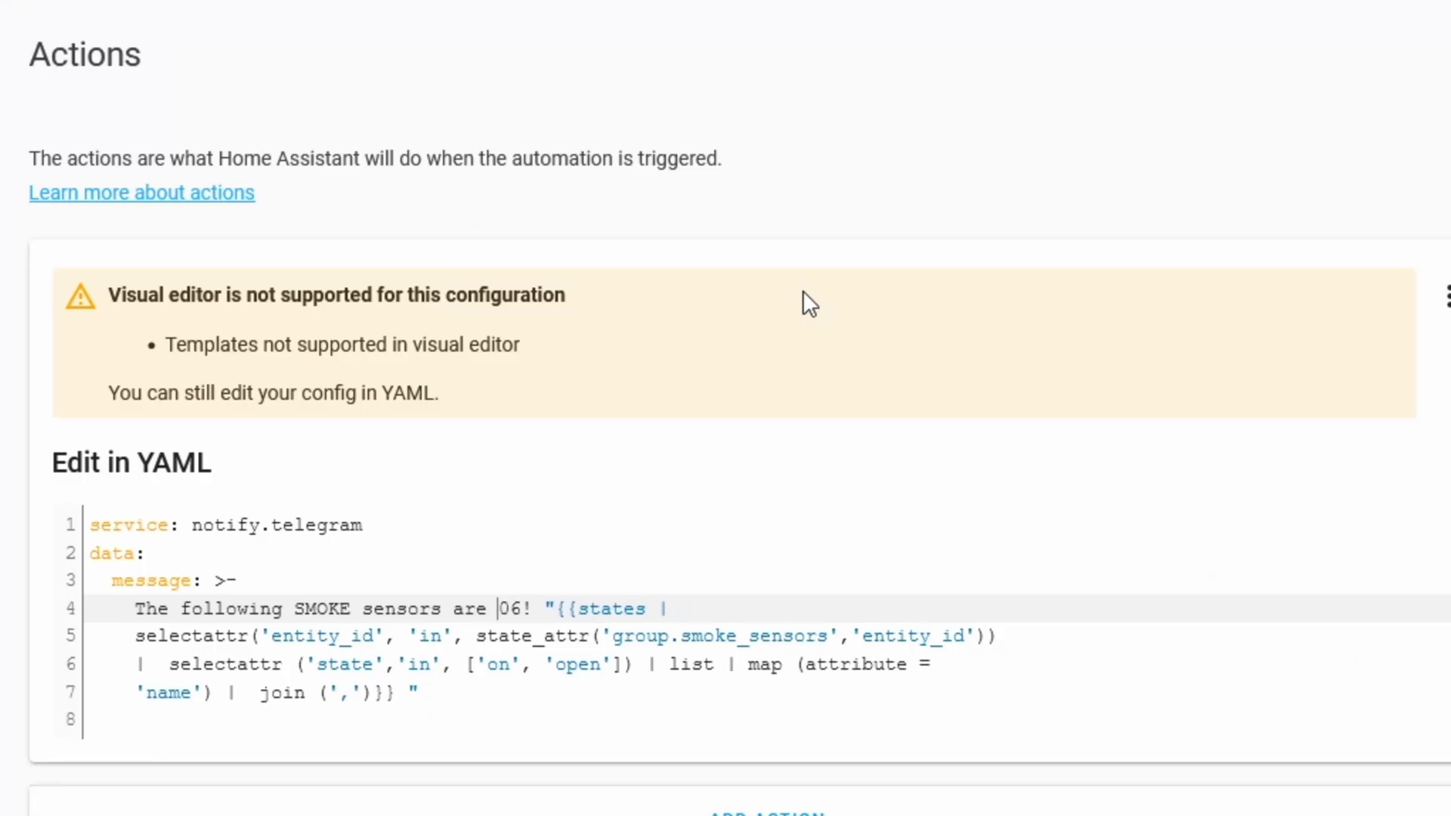
key(Delete)
key(Delete)
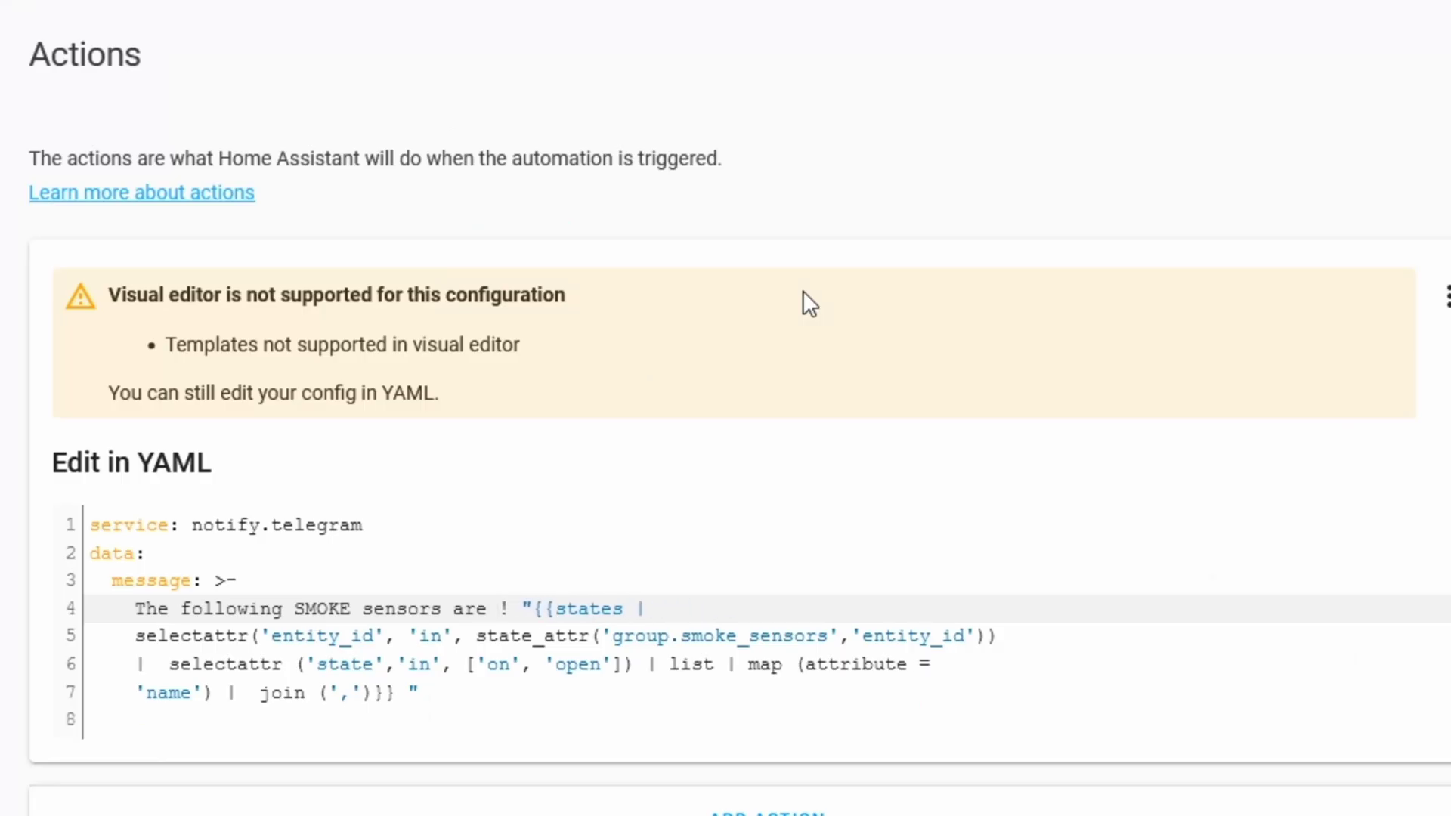
text(ON at 506)
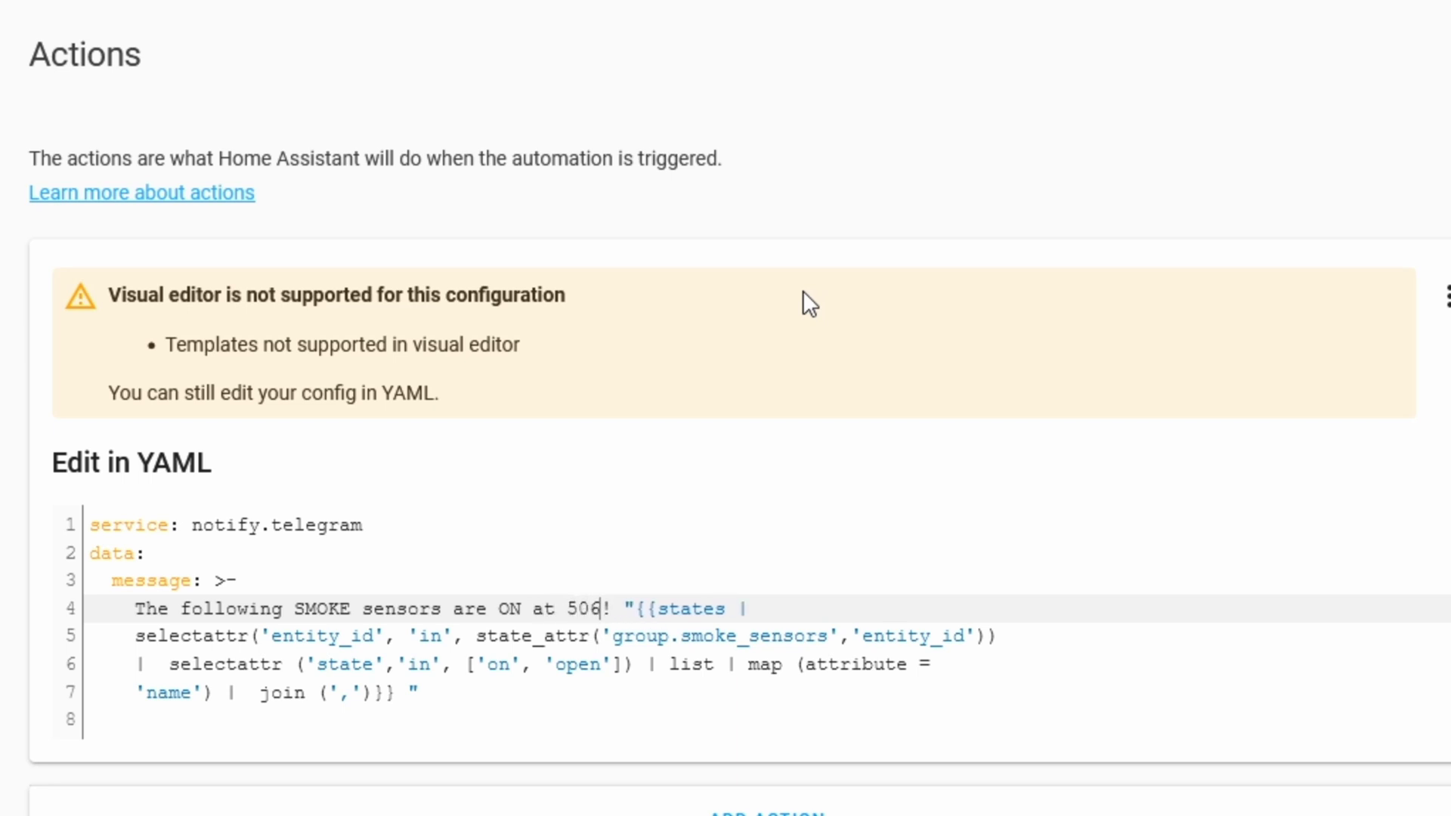
key(Down)
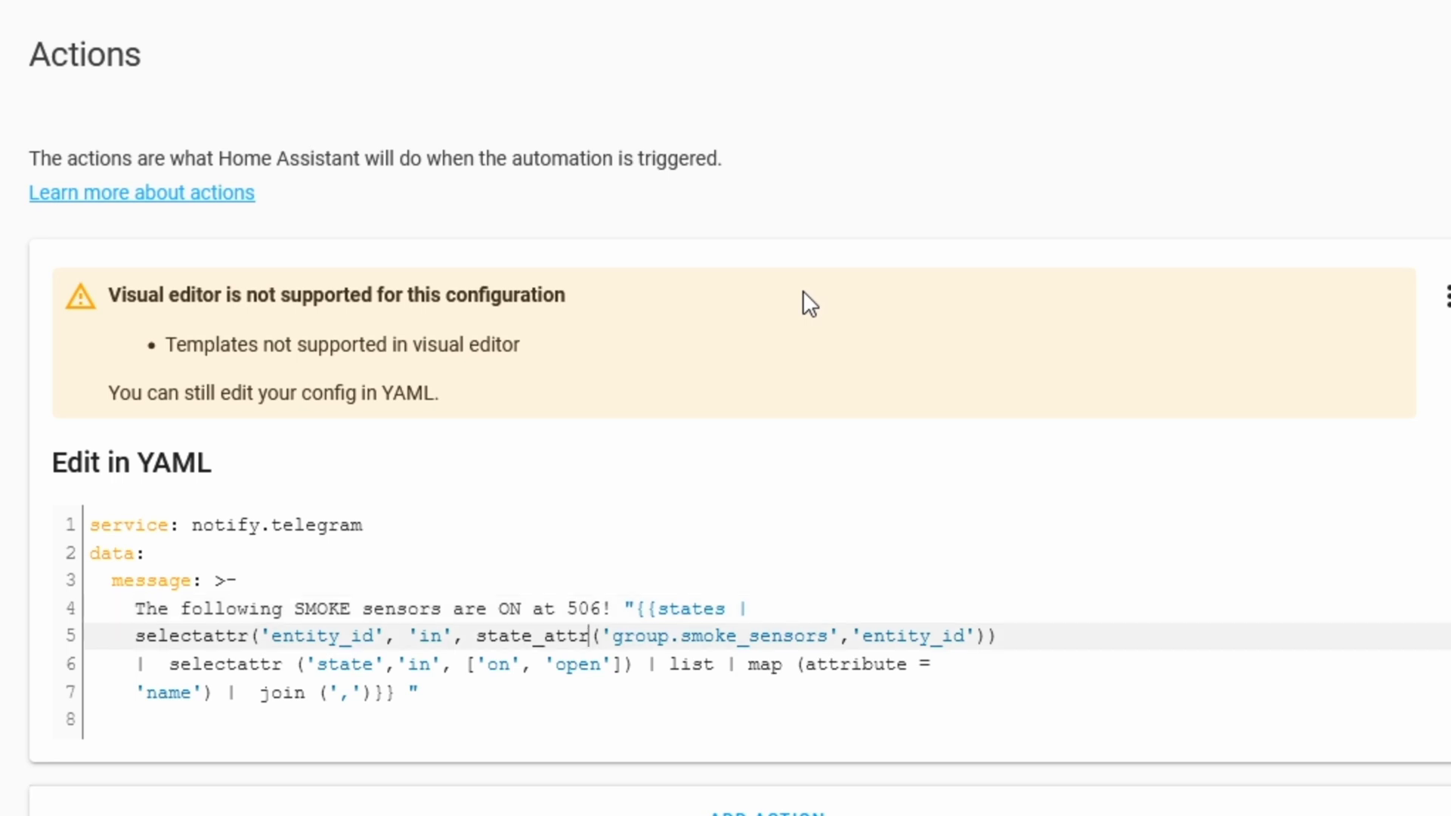
key(ctrl+Left)
key(ctrl+Left)
key(ctrl+Left)
key(ctrl+Left)
drag(828, 637, 612, 639)
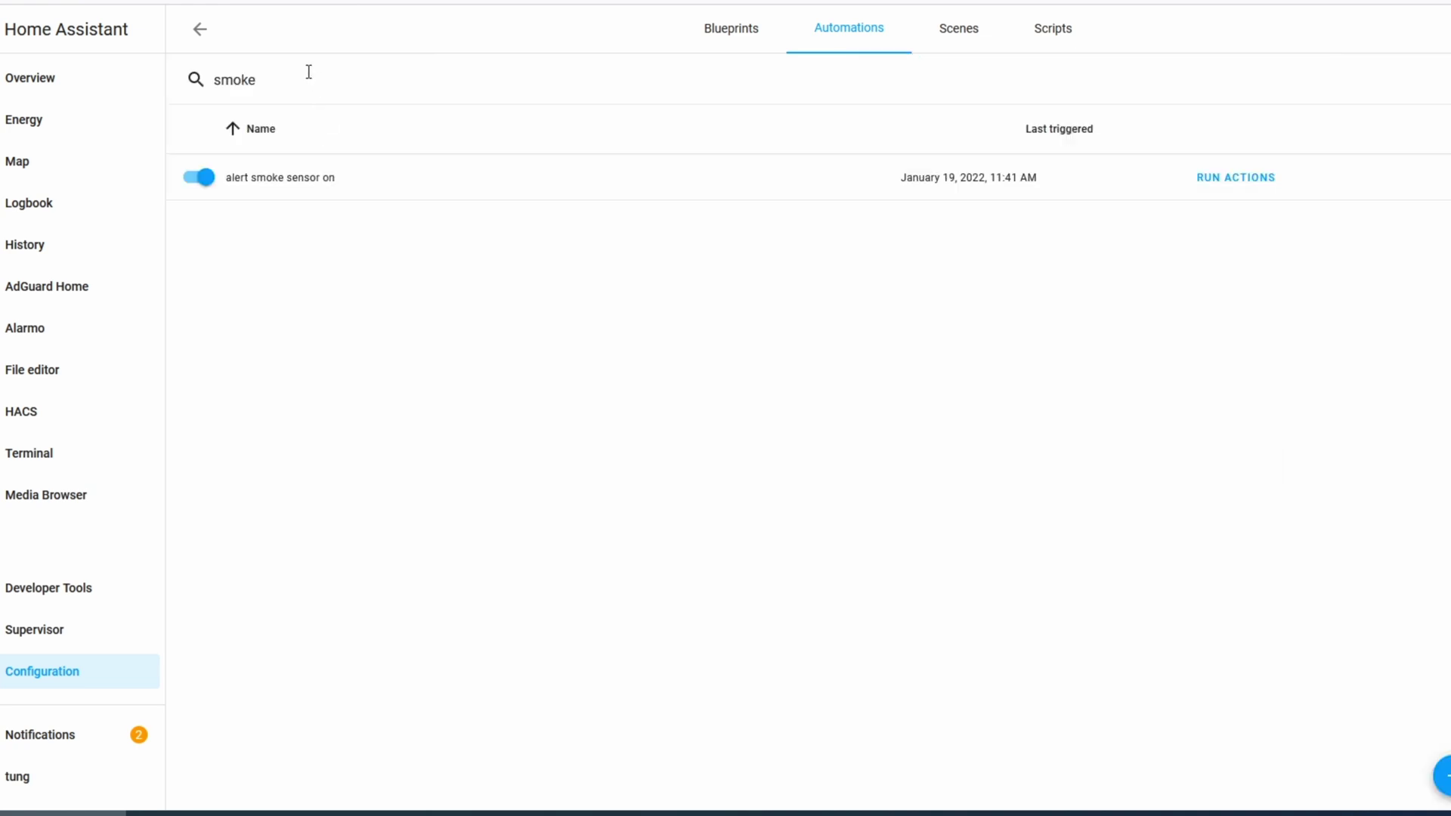
Search automations for 'carb' and open 'alert carbon monoxide sensor on', scrolling to its actions.
double_click(309, 72)
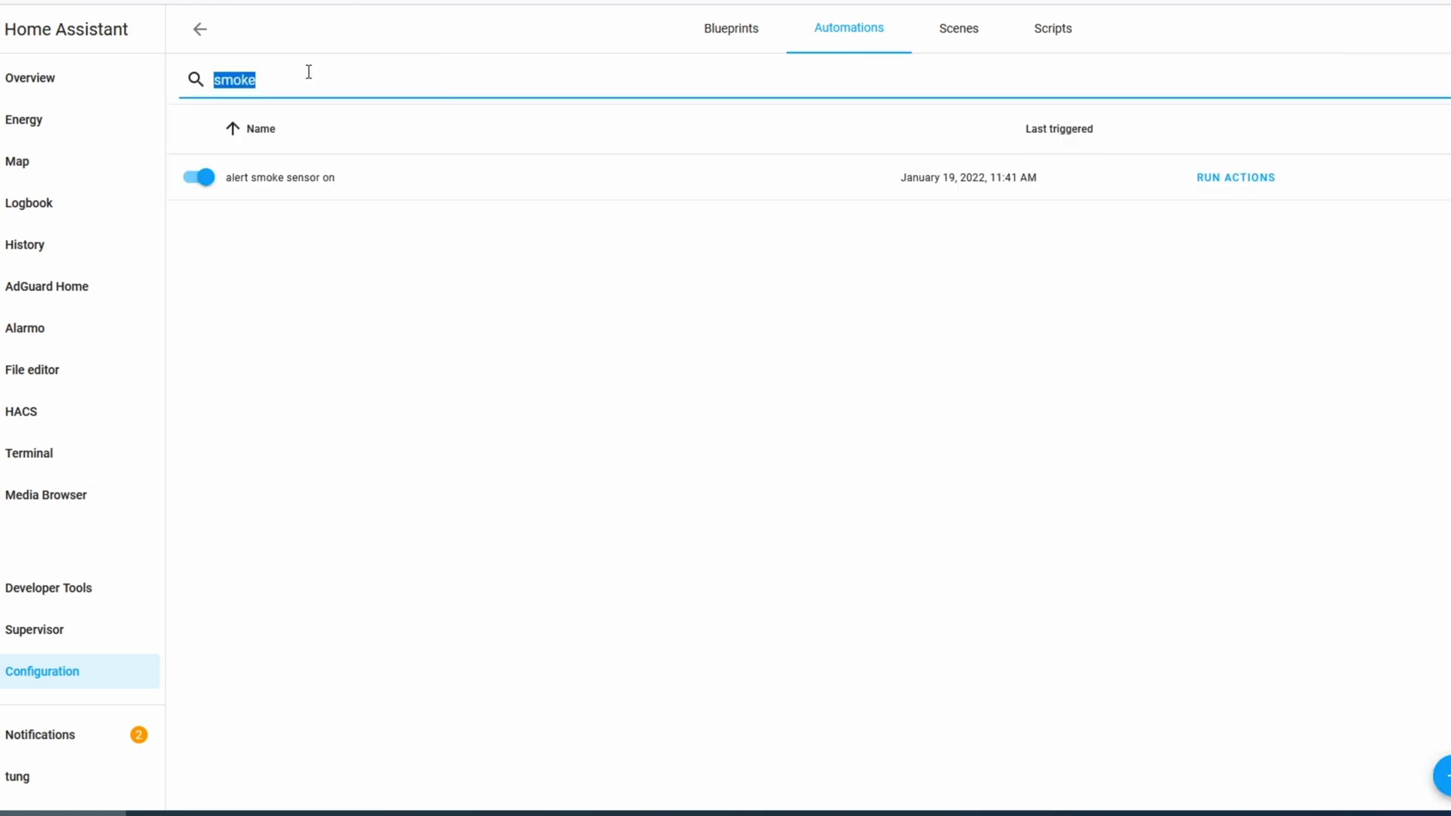
text(carb)
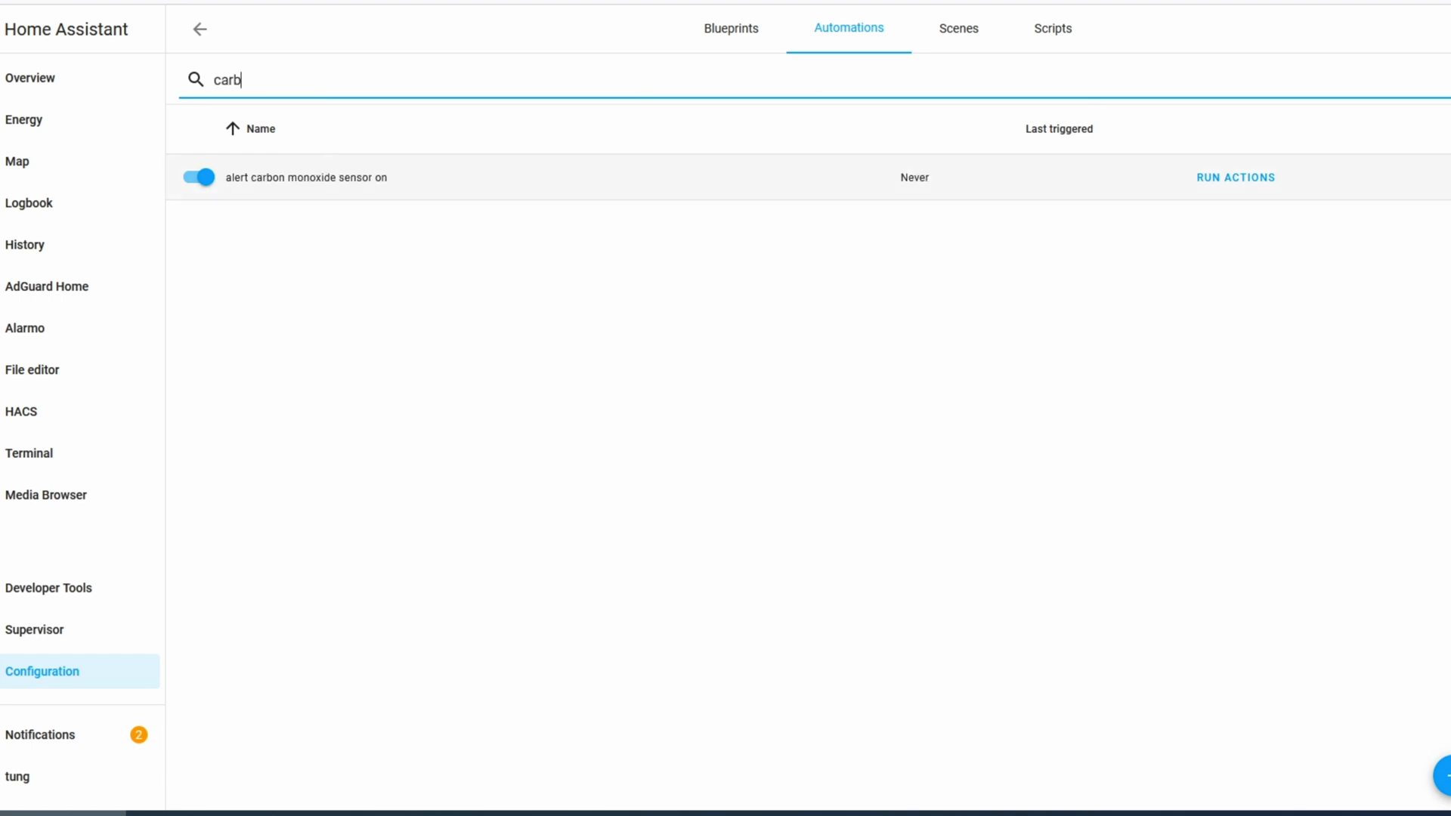
click(1058, 177)
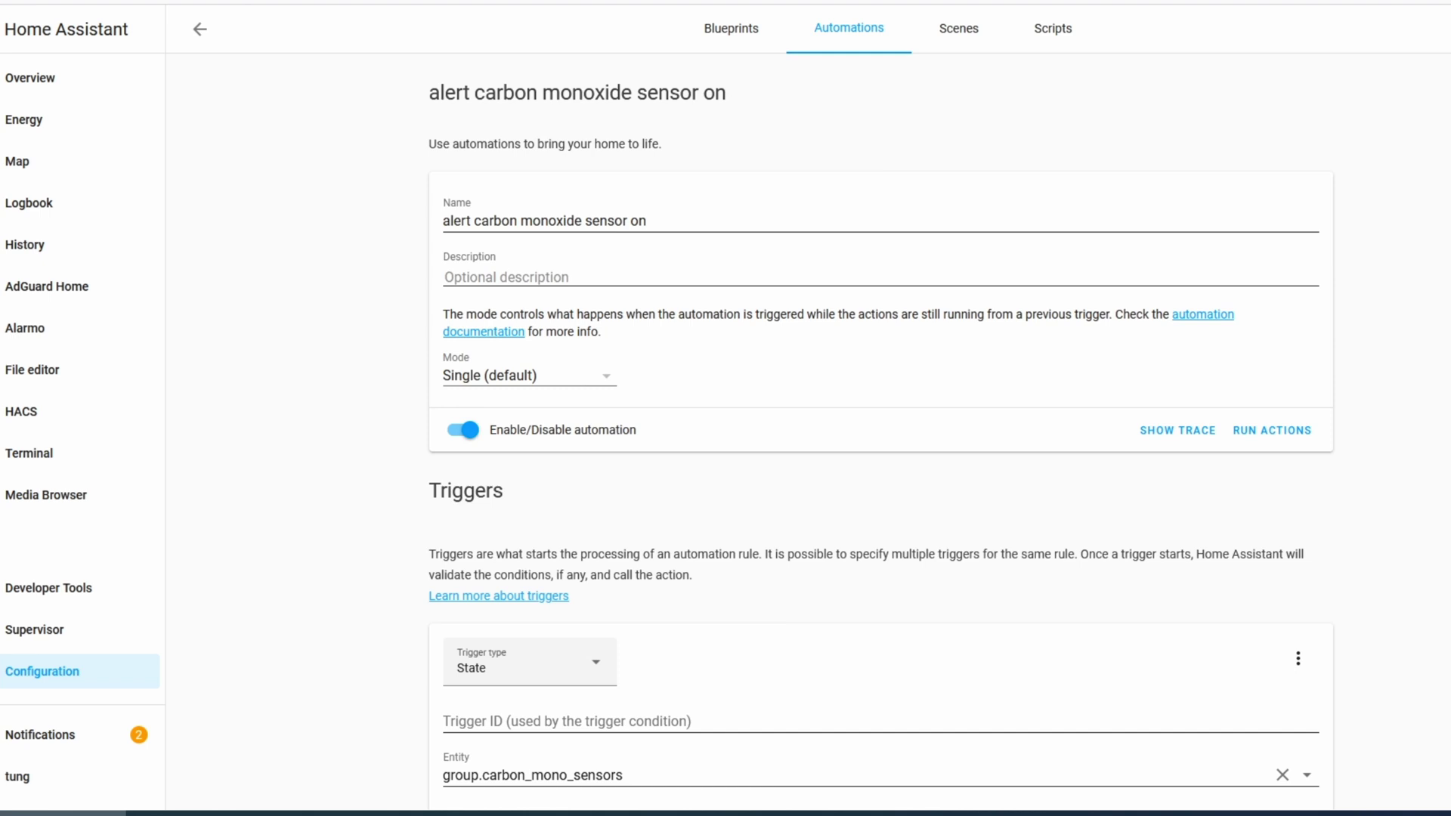
scroll(882, 432, down, 6)
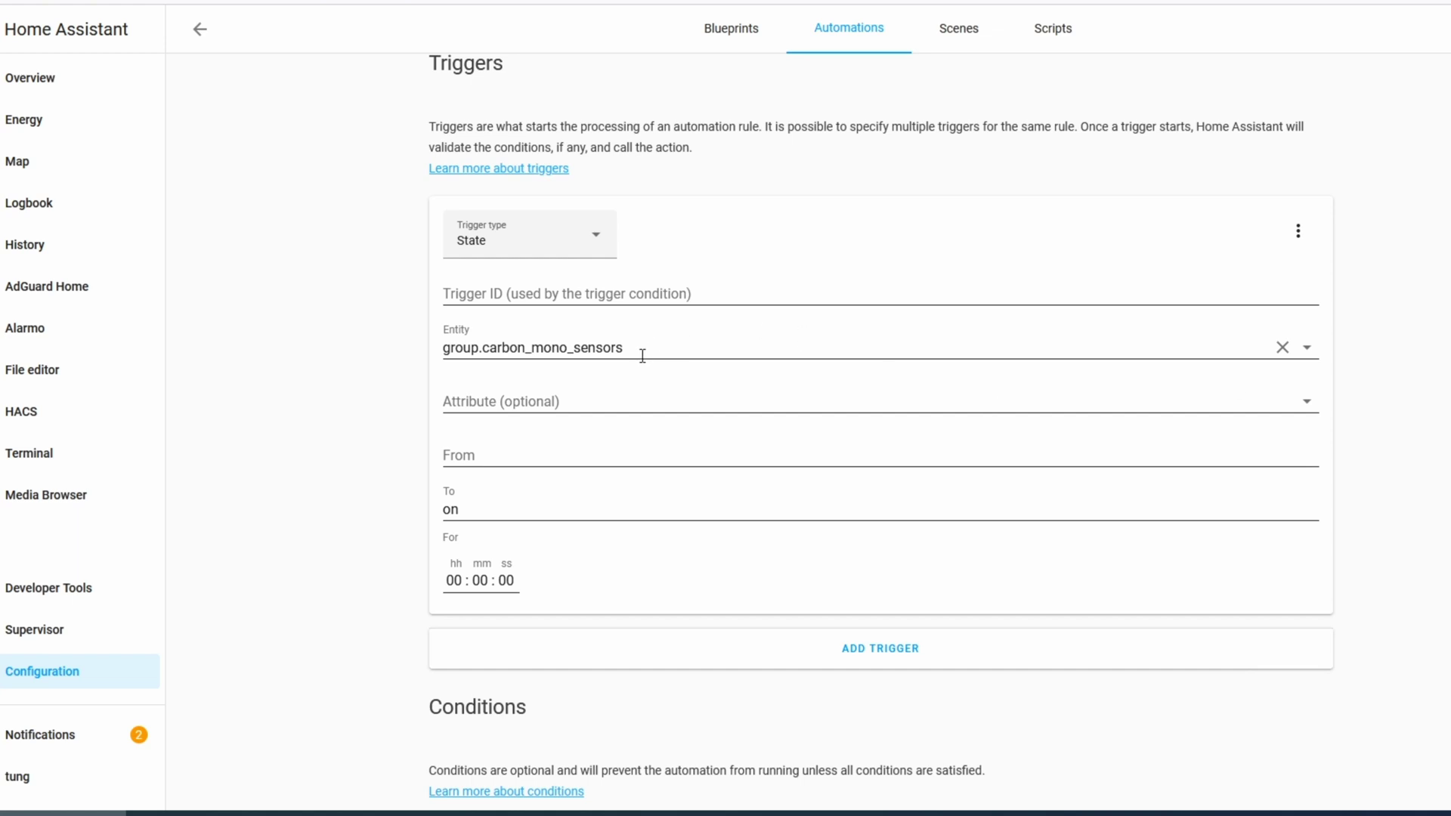
scroll(881, 424, down, 8)
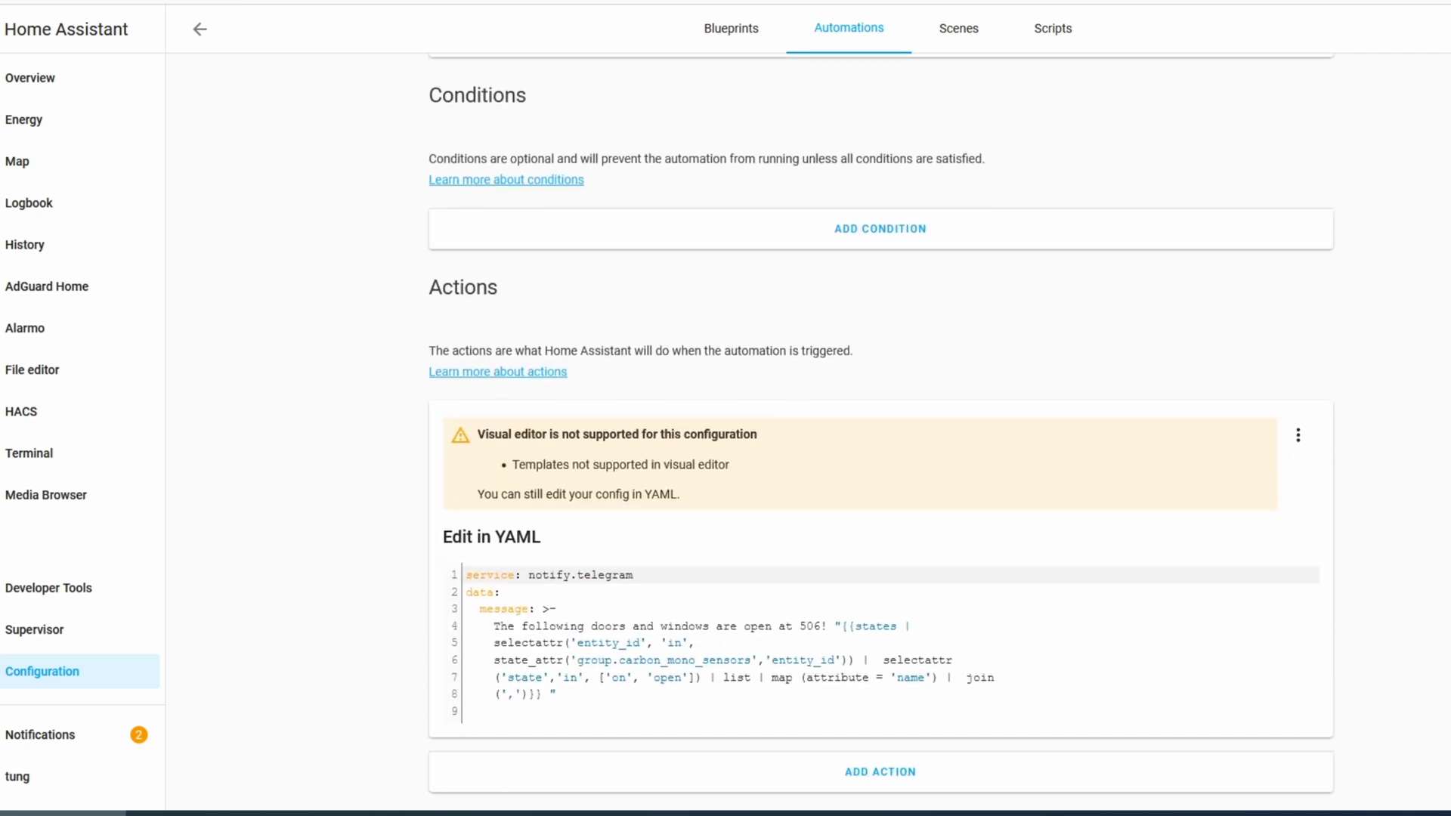
Replace 'doors and windows' with 'CO sensor' in the alert message.
drag(591, 627, 708, 626)
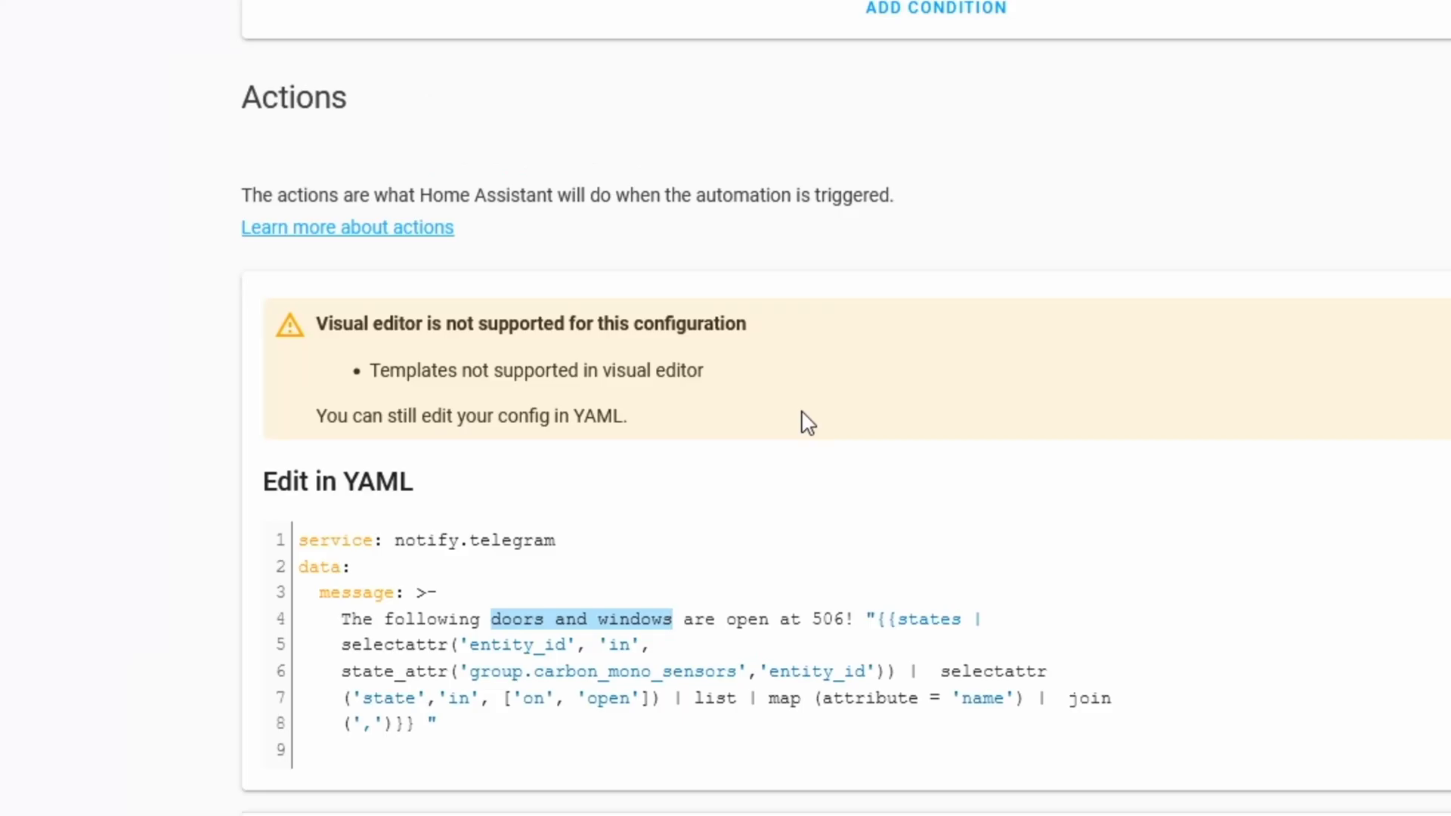
text(CO sen)
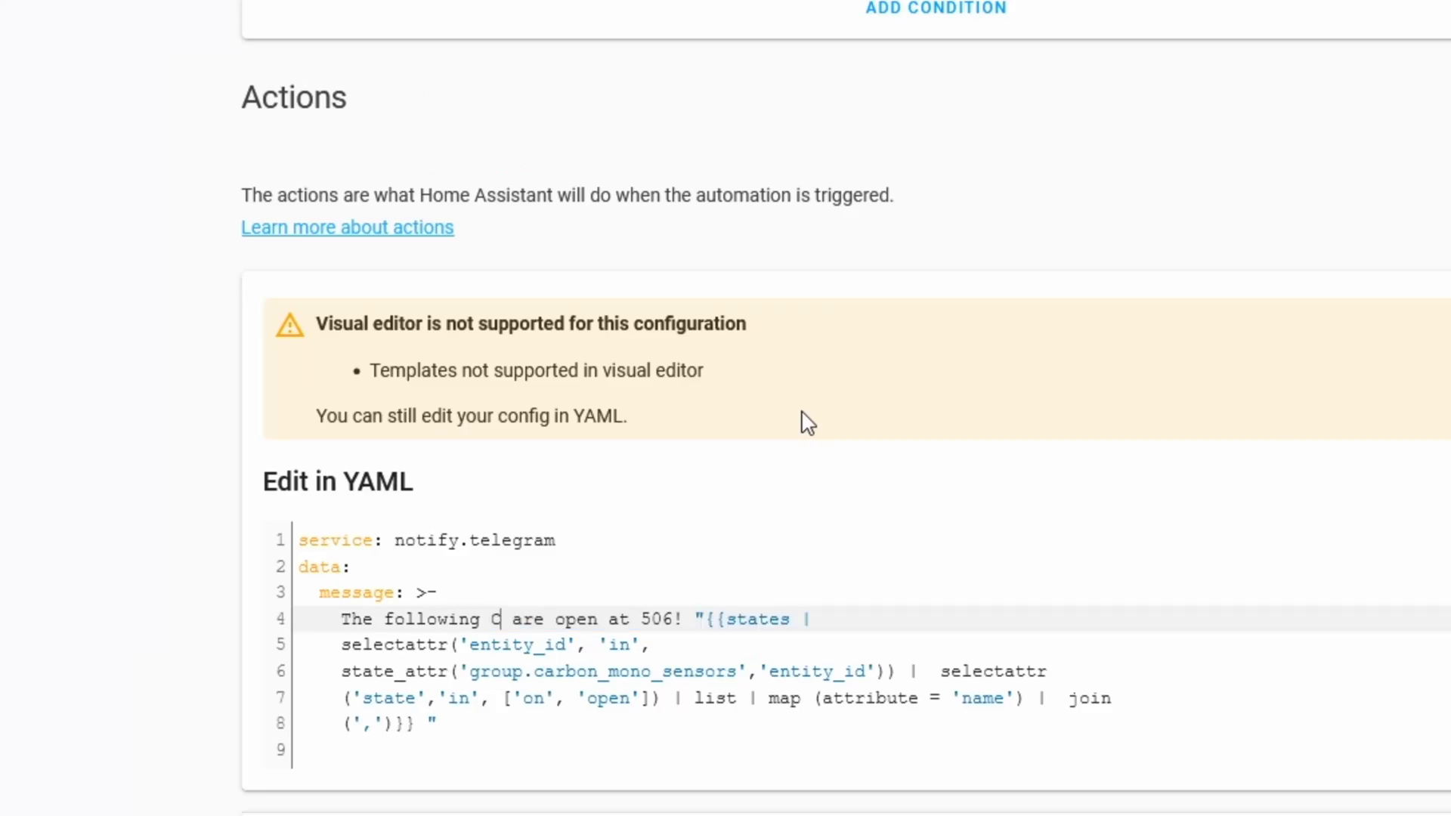
text(sor)
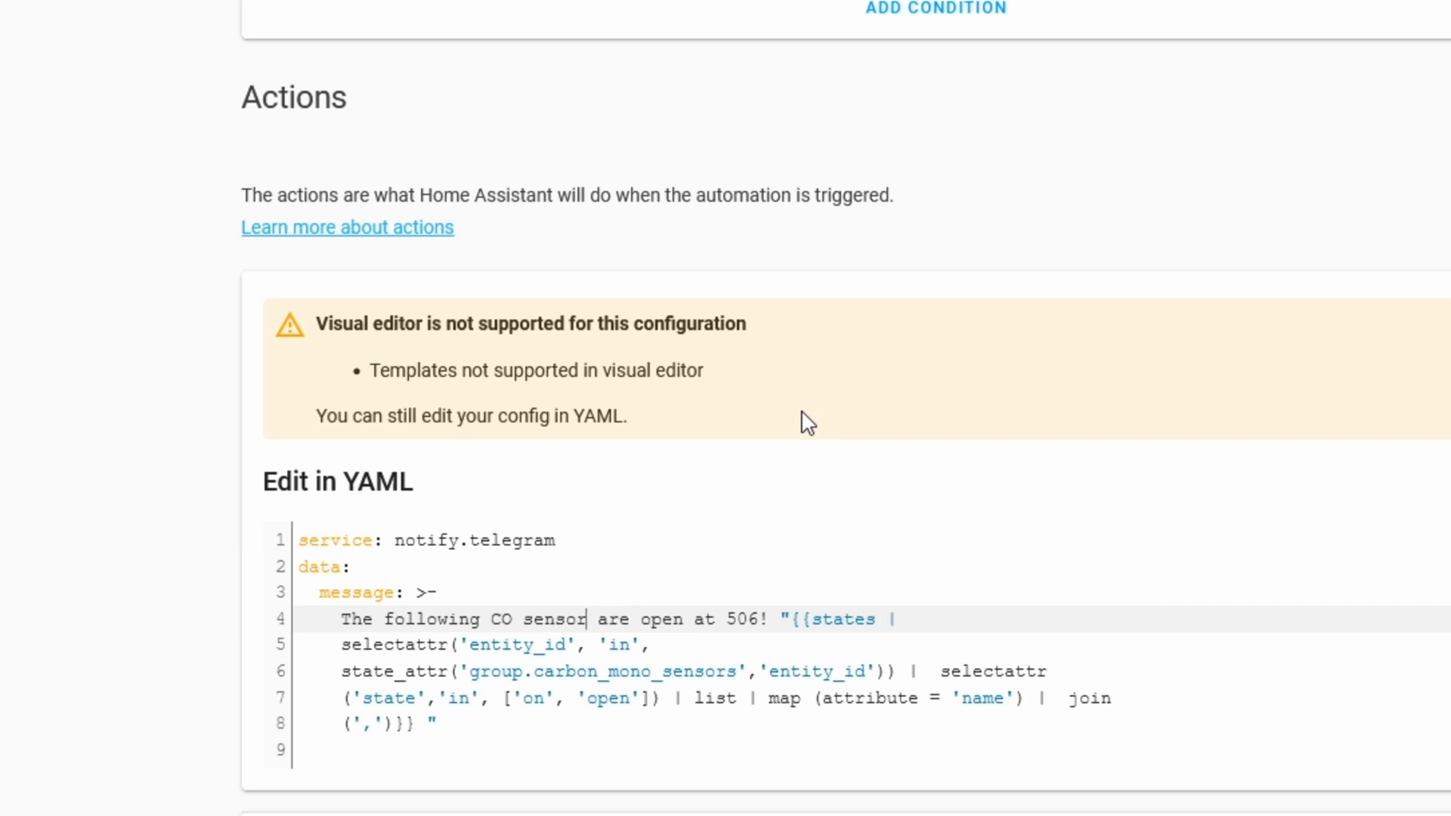
key(Right)
key(Right)
key(Right)
key(Right)
key(Right)
key(Right)
key(Right)
key(Right)
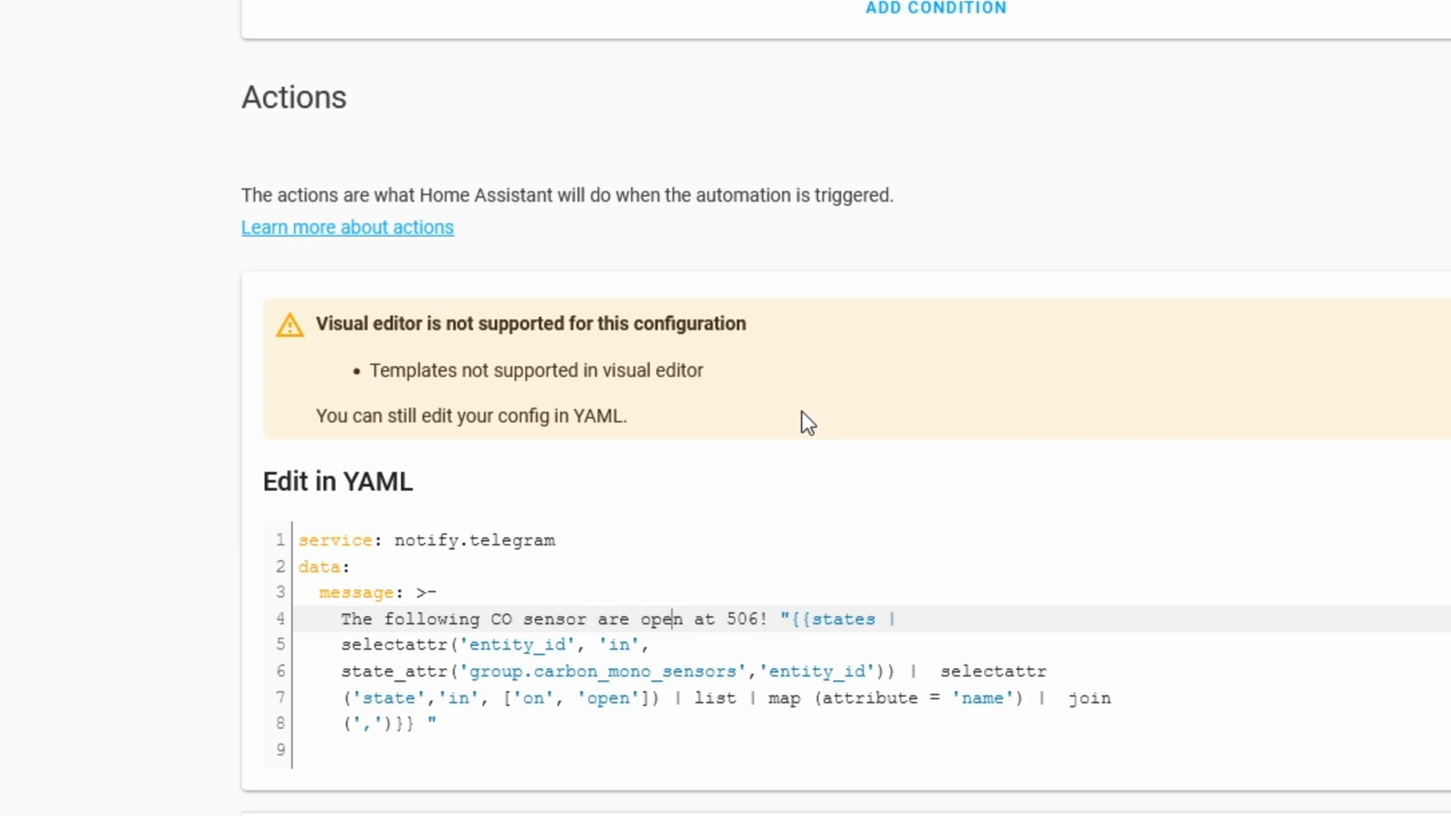